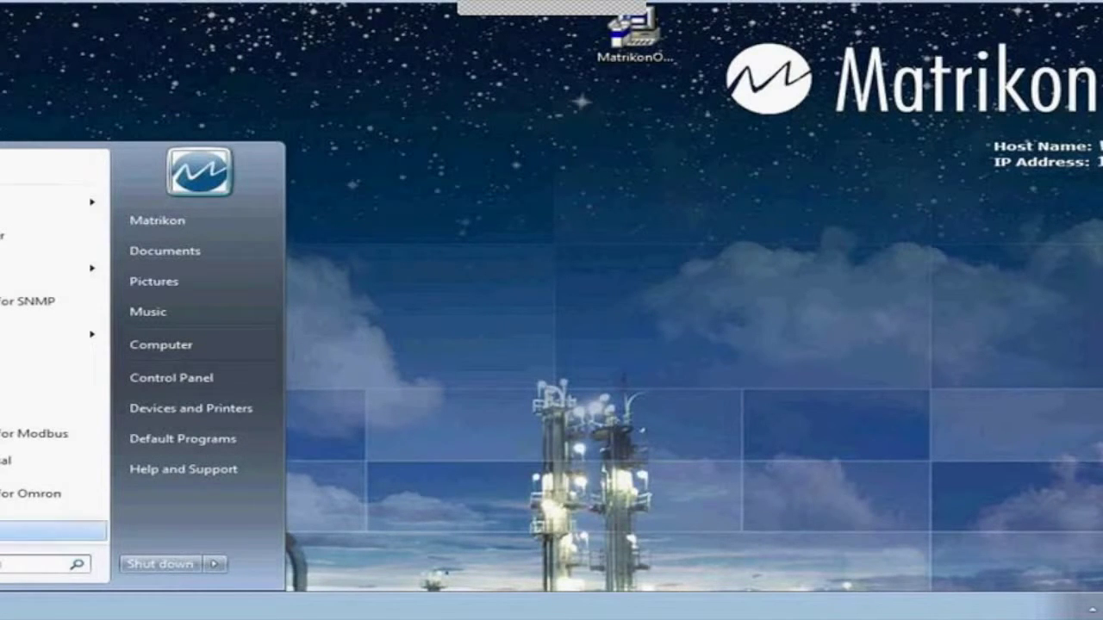
{"action": "left_click", "coordinate": [34, 532]}
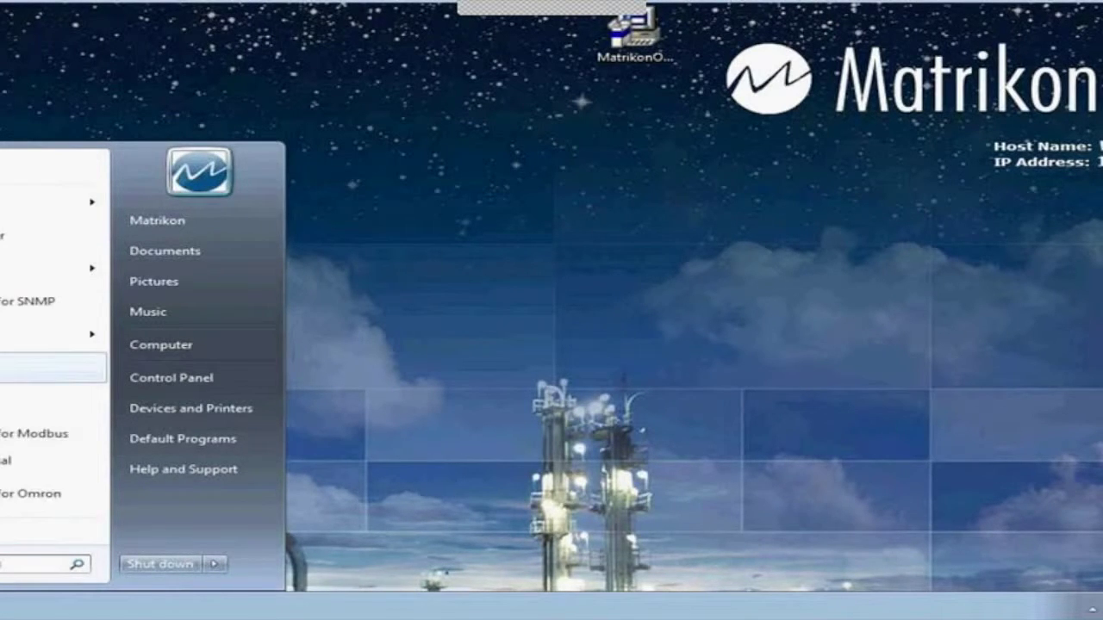
{"action": "type", "text": "cons"}
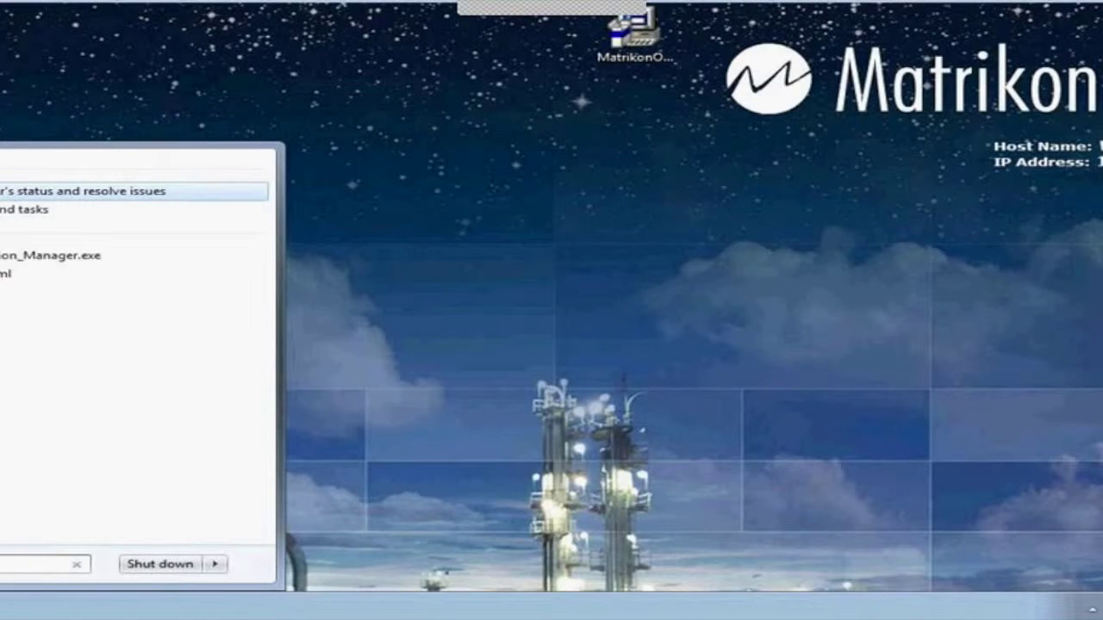
{"action": "type", "text": "o"}
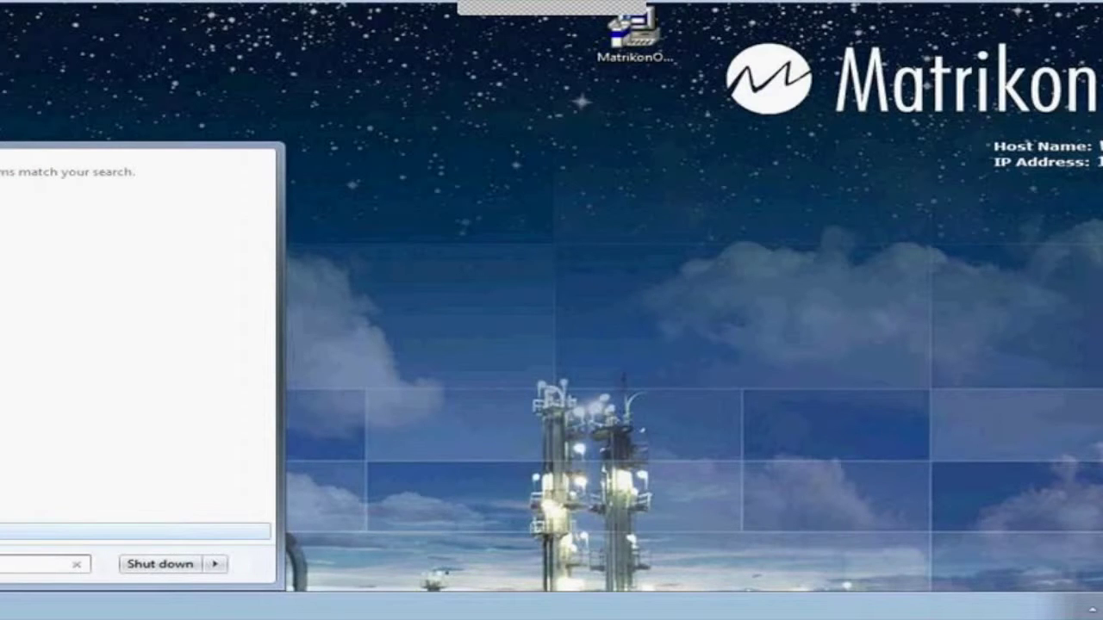
{"action": "key", "text": "BackSpace"}
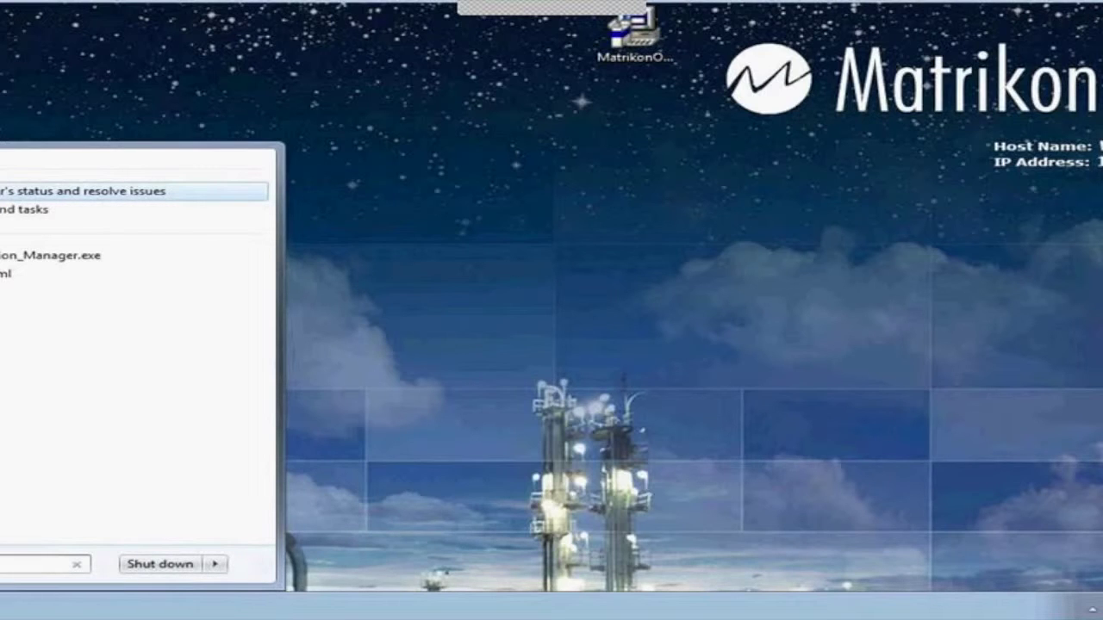
{"action": "key", "text": "Escape"}
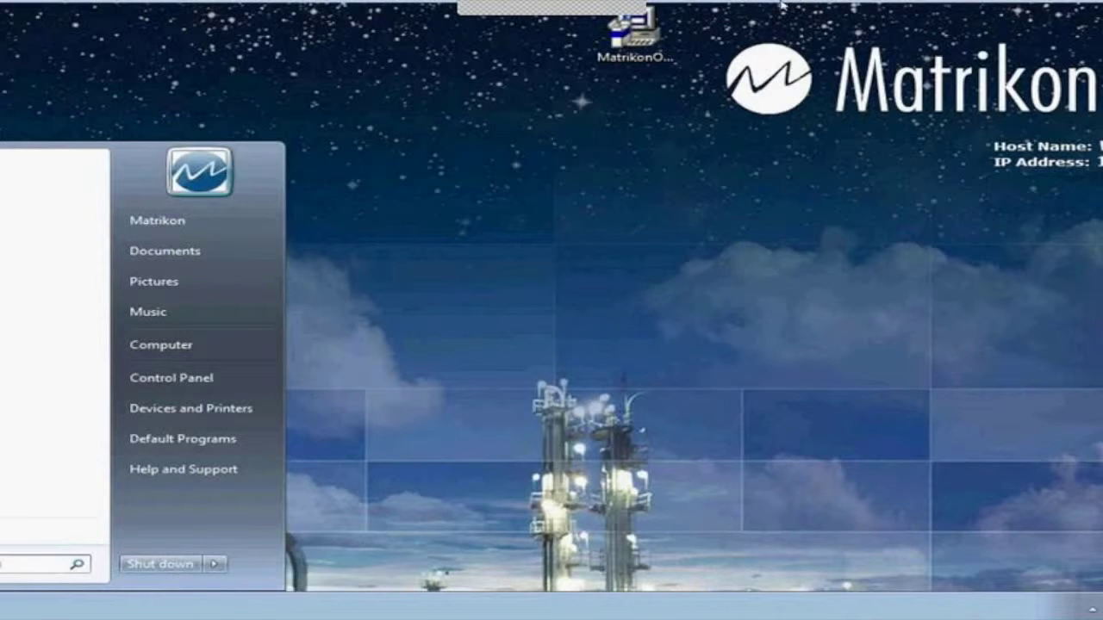
{"action": "left_click_drag", "start_coordinate": [1102, 143], "coordinate": [789, 95]}
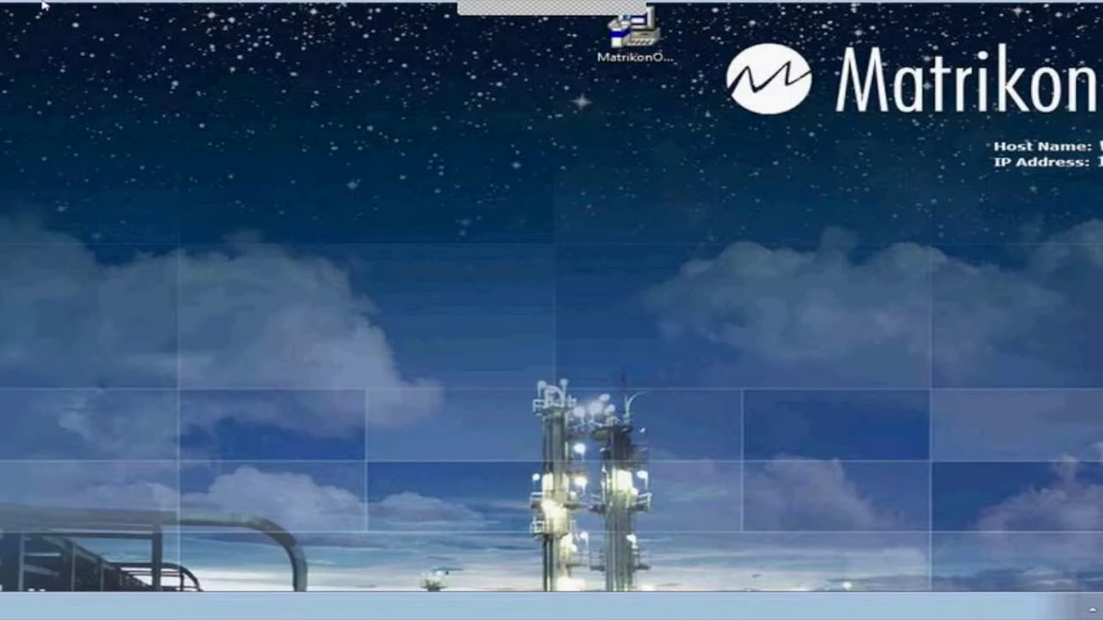
{"action": "mouse_move", "coordinate": [38, 2]}
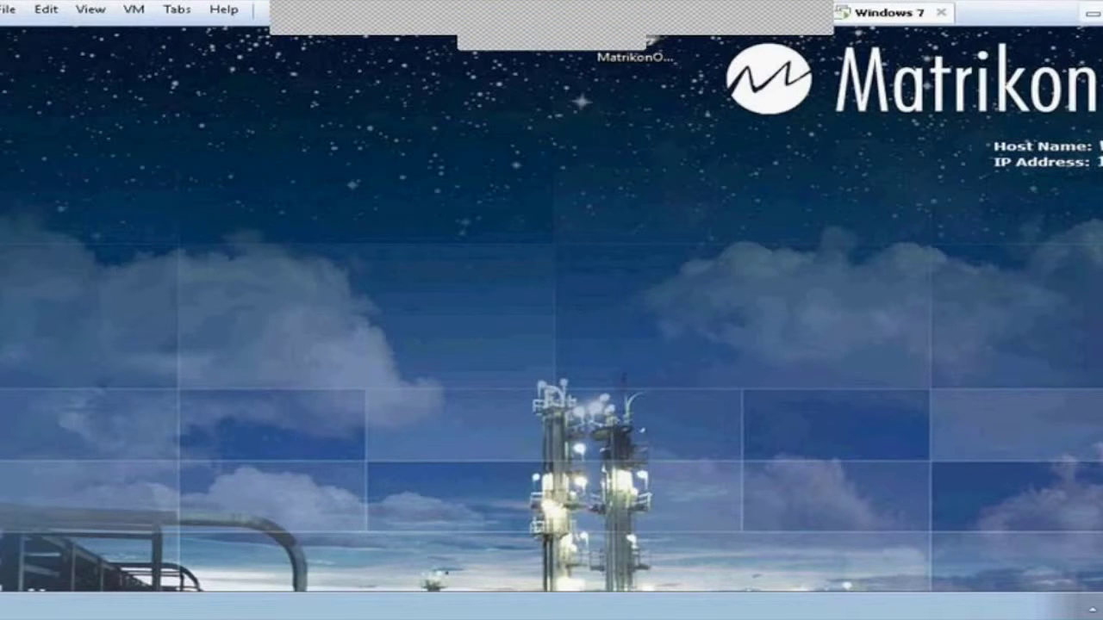
Launch MatrikonOPC Condition Manager and place its window, no longer maximized, so that the full set of commands is in view.
{"action": "key", "text": "super"}
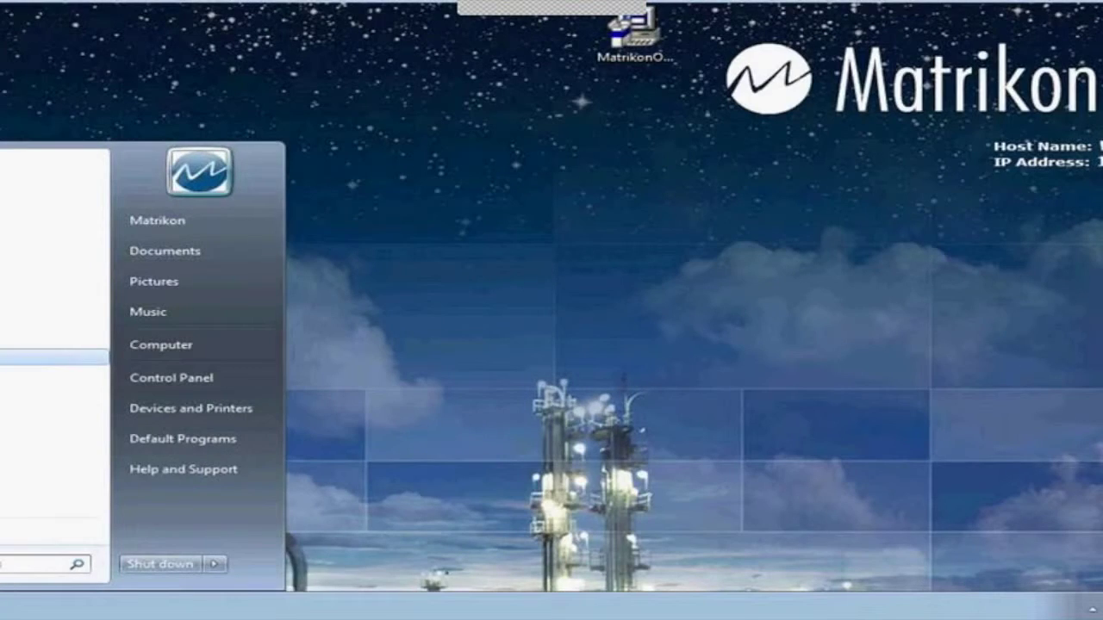
{"action": "type", "text": "status"}
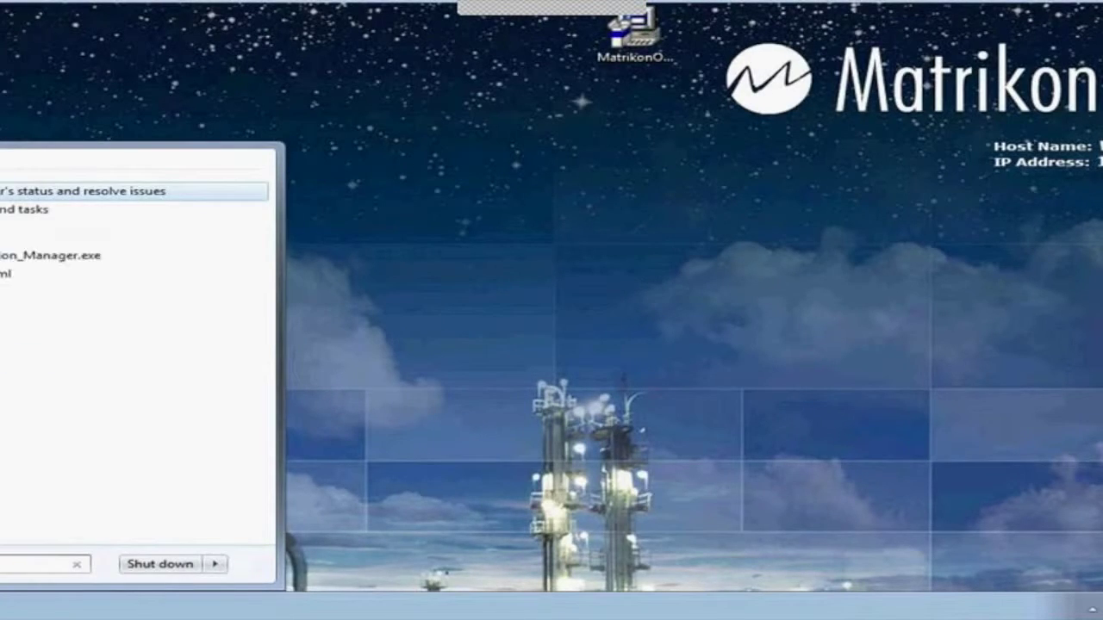
{"action": "type", "text": "i"}
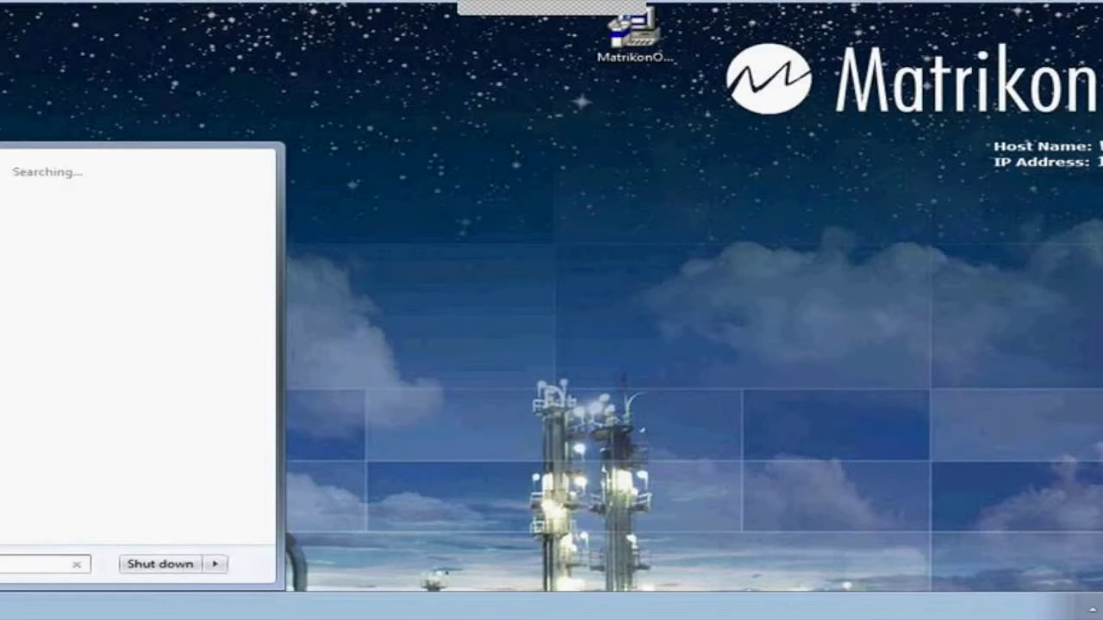
{"action": "key", "text": "Return"}
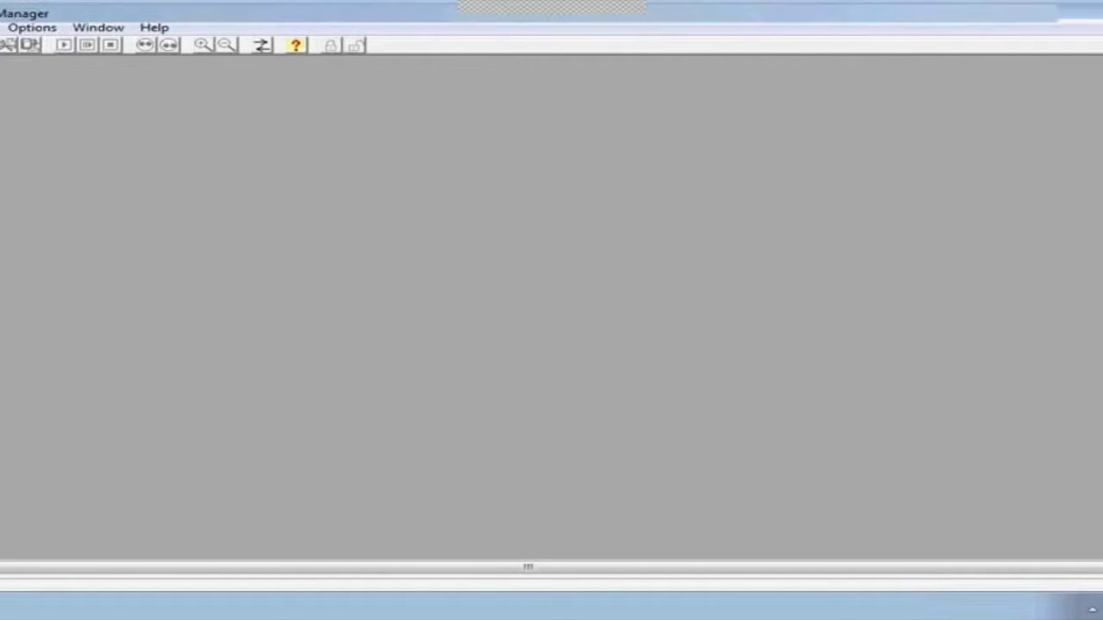
{"action": "key", "text": "super+Down"}
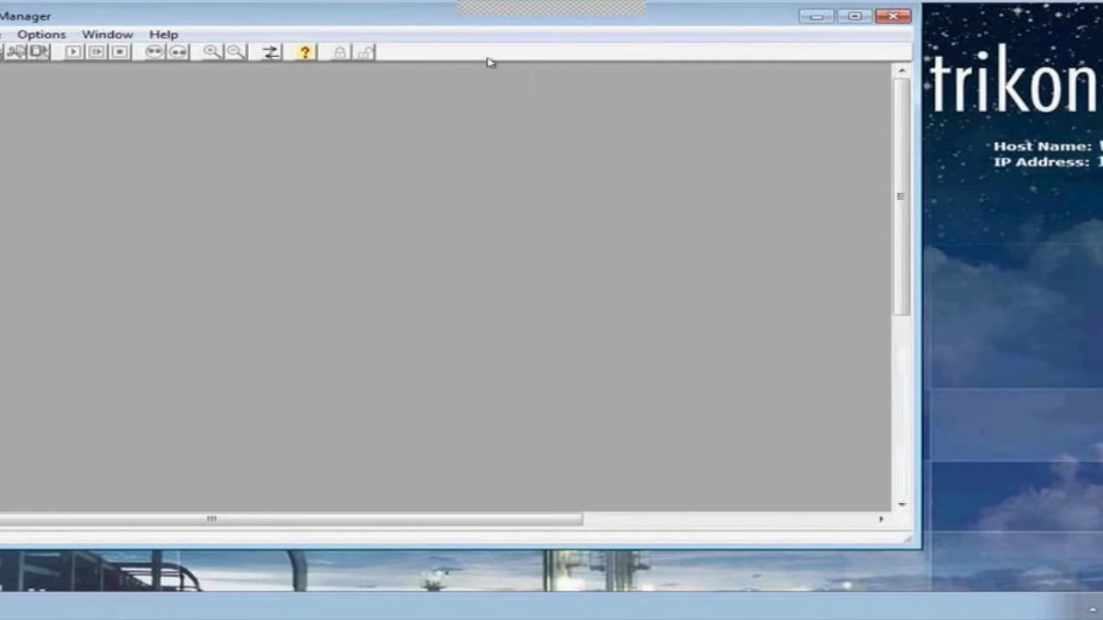
{"action": "left_click_drag", "start_coordinate": [263, 20], "coordinate": [373, 44]}
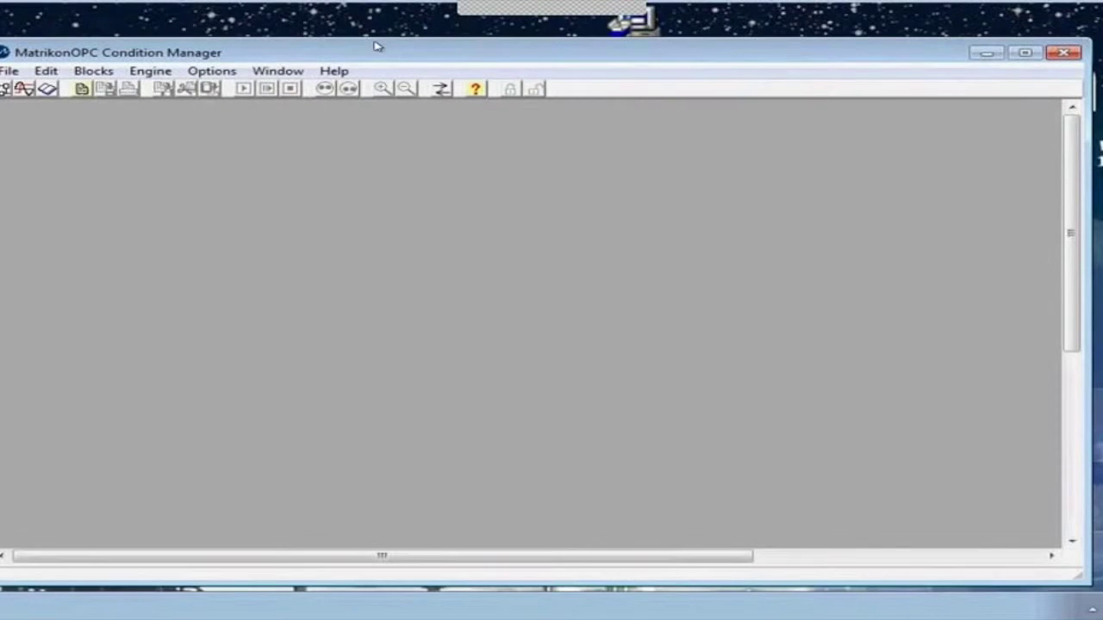
Create a new blank schematic in MatrikonOPC Condition Manager.
{"action": "left_click", "coordinate": [9, 70]}
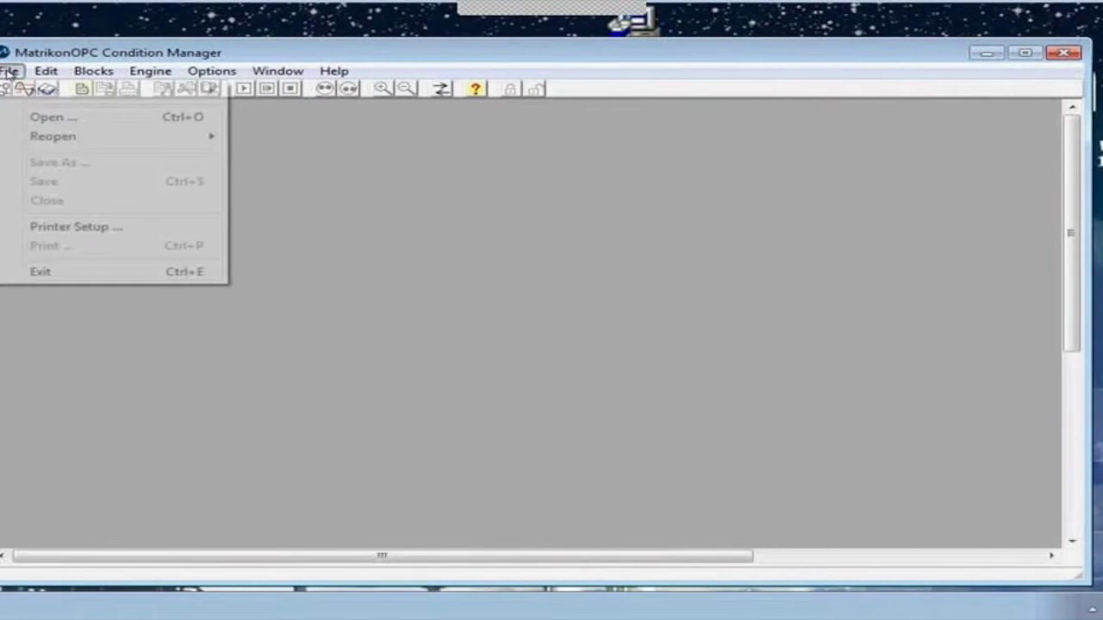
{"action": "mouse_move", "coordinate": [66, 98]}
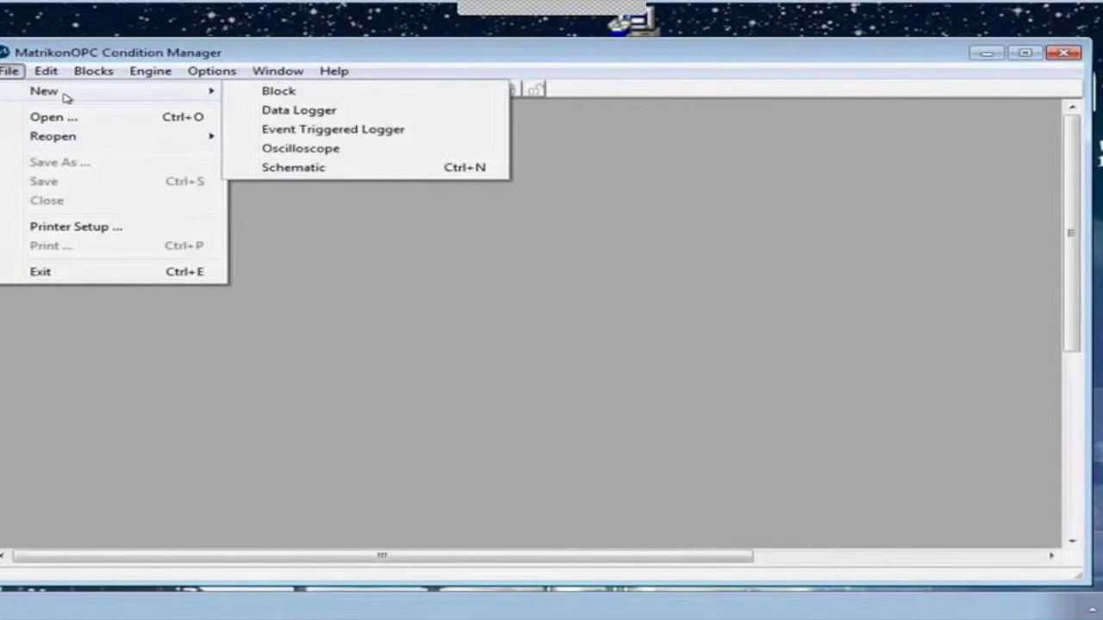
{"action": "left_click", "coordinate": [332, 171]}
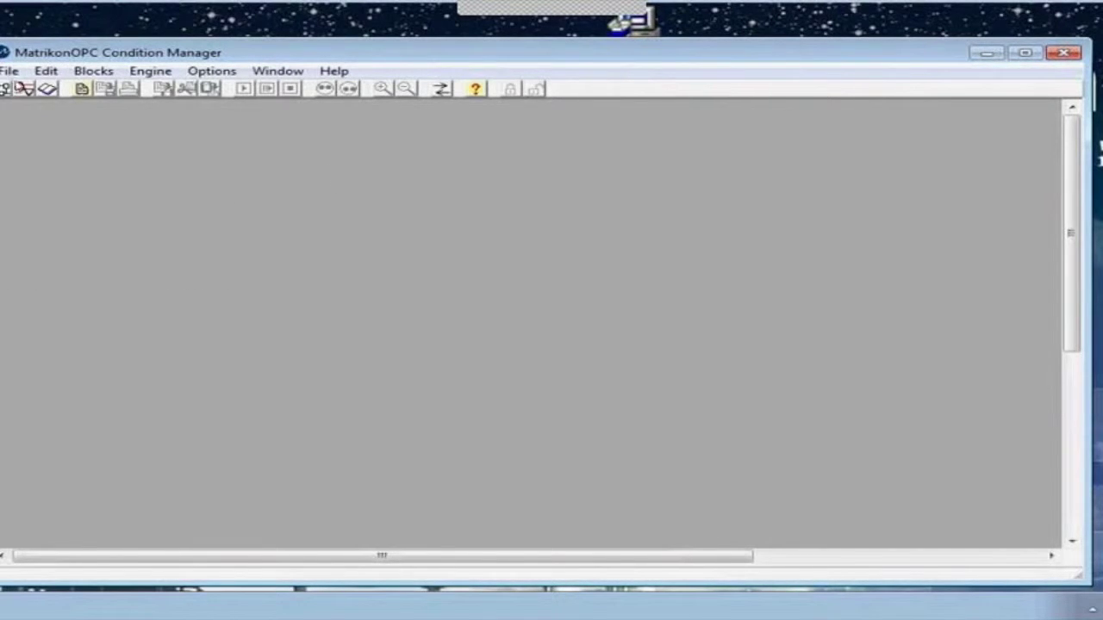
{"action": "left_click", "coordinate": [10, 71]}
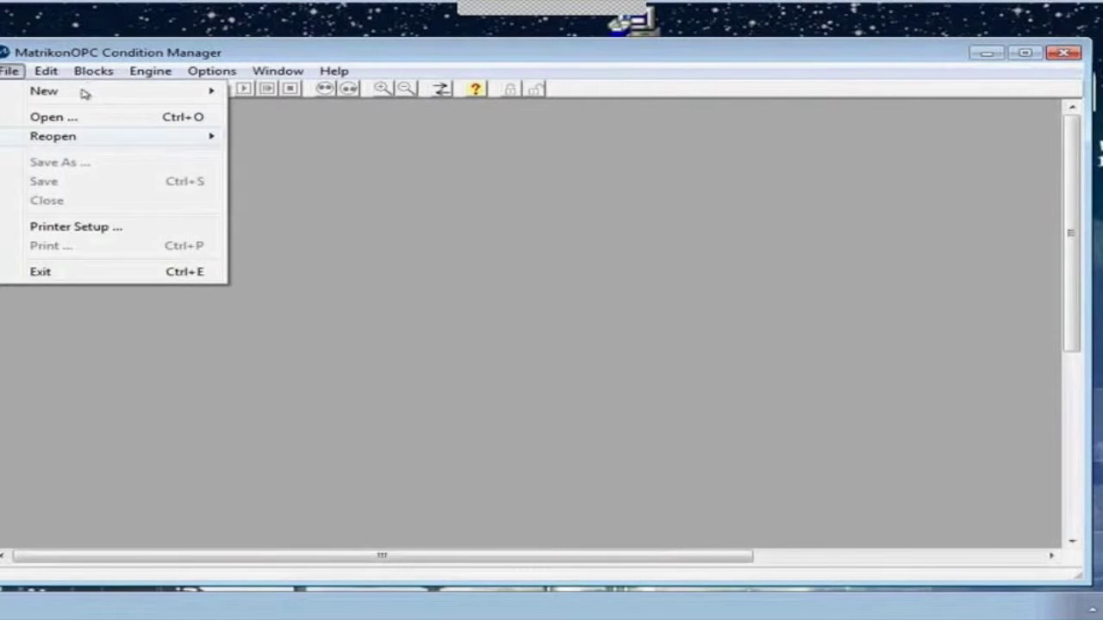
{"action": "mouse_move", "coordinate": [211, 70]}
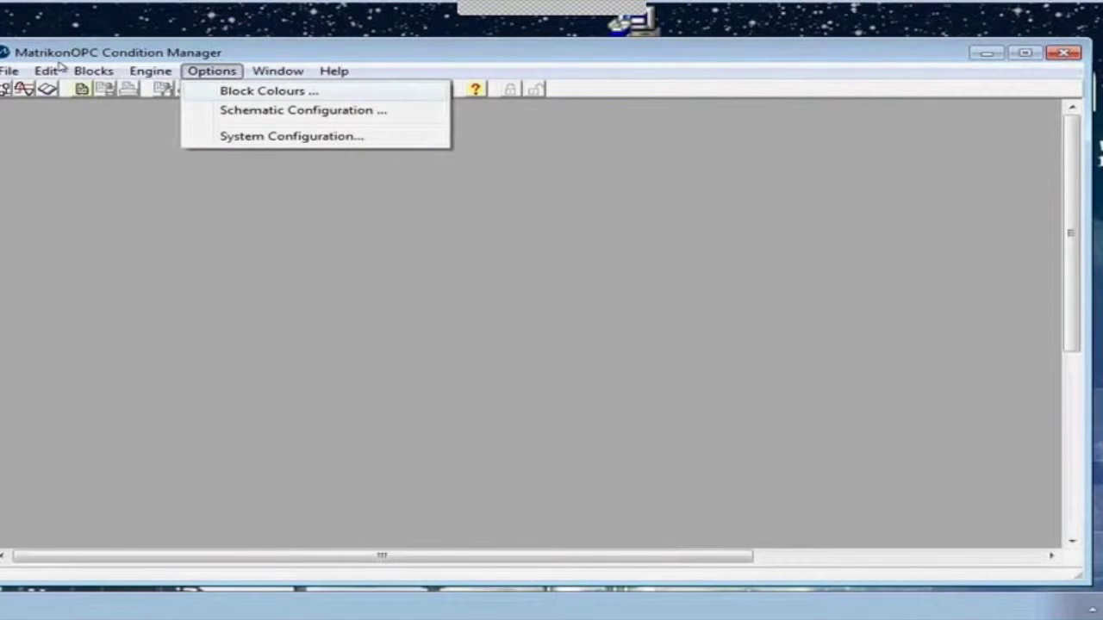
{"action": "left_click", "coordinate": [3, 74]}
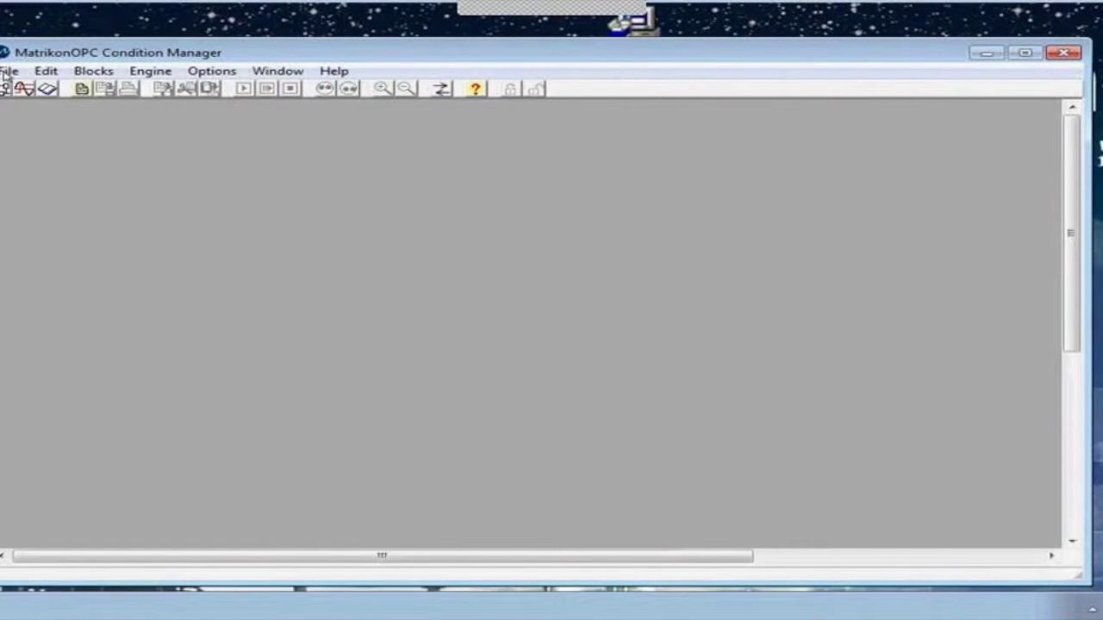
{"action": "key", "text": "ctrl+n"}
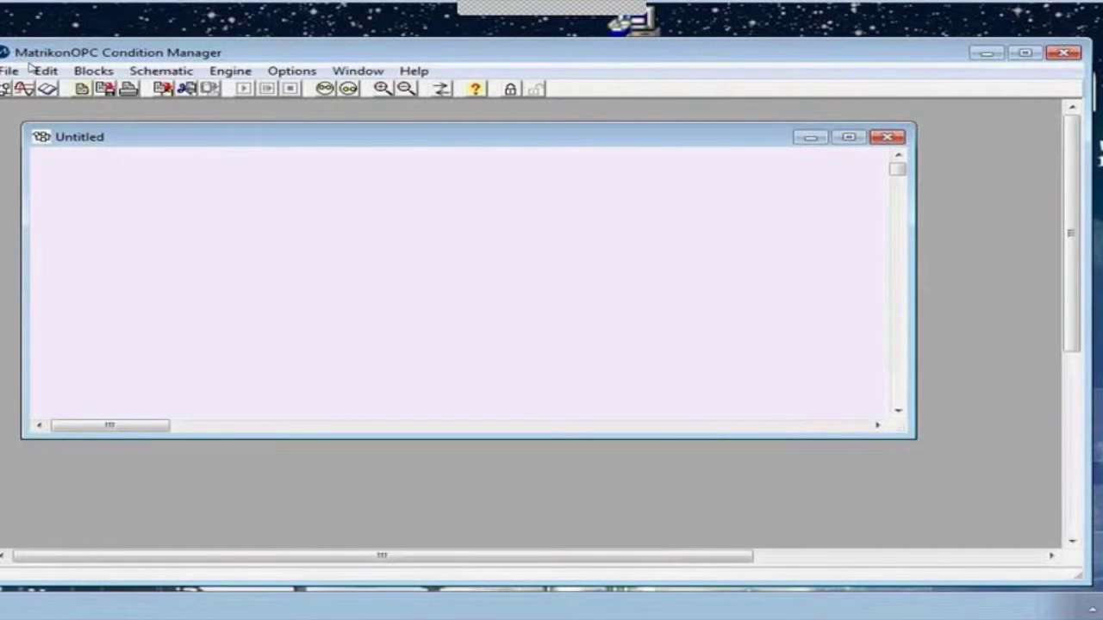
Examine which function blocks the Bits and Control categories offer for the schematic.
{"action": "key", "text": "alt"}
{"action": "key", "text": "Right"}
{"action": "left_click", "coordinate": [109, 75]}
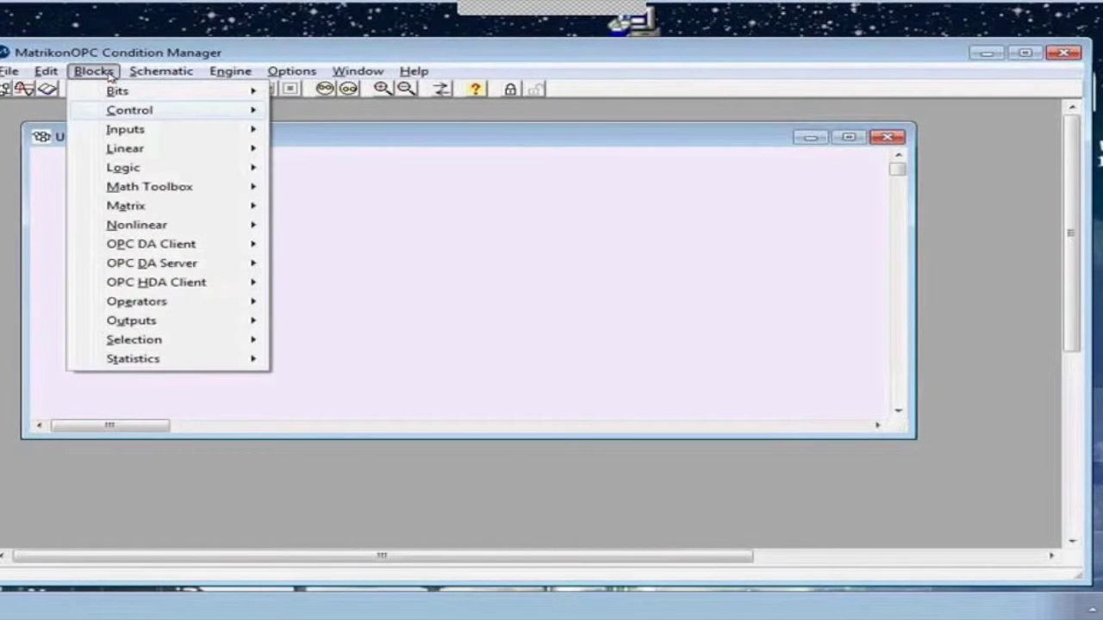
{"action": "key", "text": "Up"}
{"action": "key", "text": "Right"}
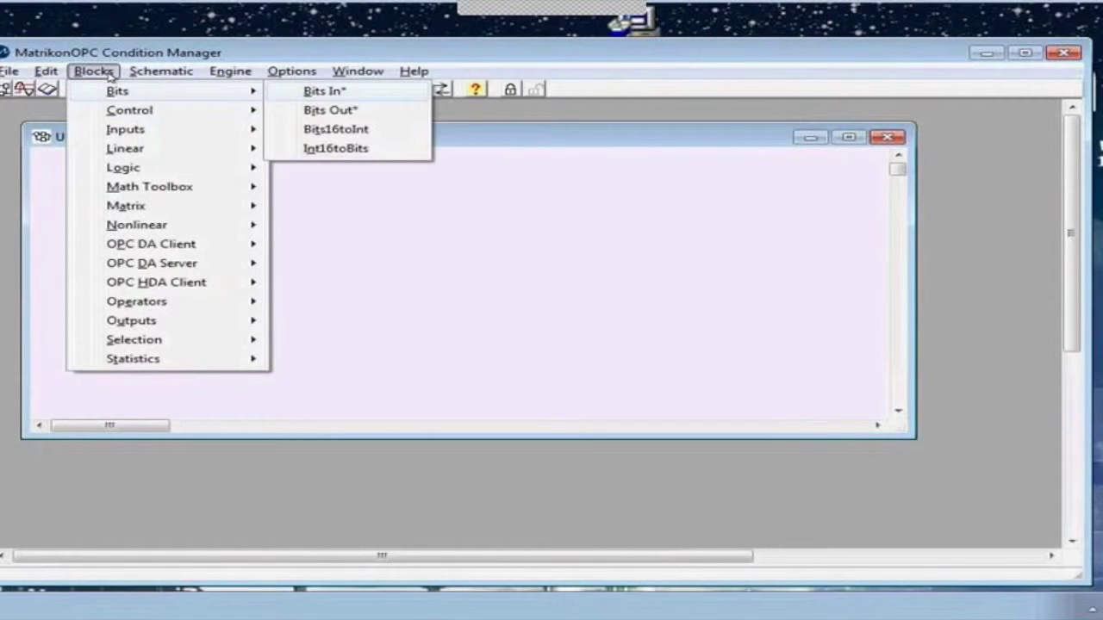
{"action": "key", "text": "Left"}
{"action": "key", "text": "Down"}
{"action": "key", "text": "Right"}
{"action": "key", "text": "Left"}
{"action": "key", "text": "Up"}
{"action": "key", "text": "Right"}
{"action": "key", "text": "Left"}
{"action": "key", "text": "Right"}
{"action": "key", "text": "Down"}
{"action": "key", "text": "Down"}
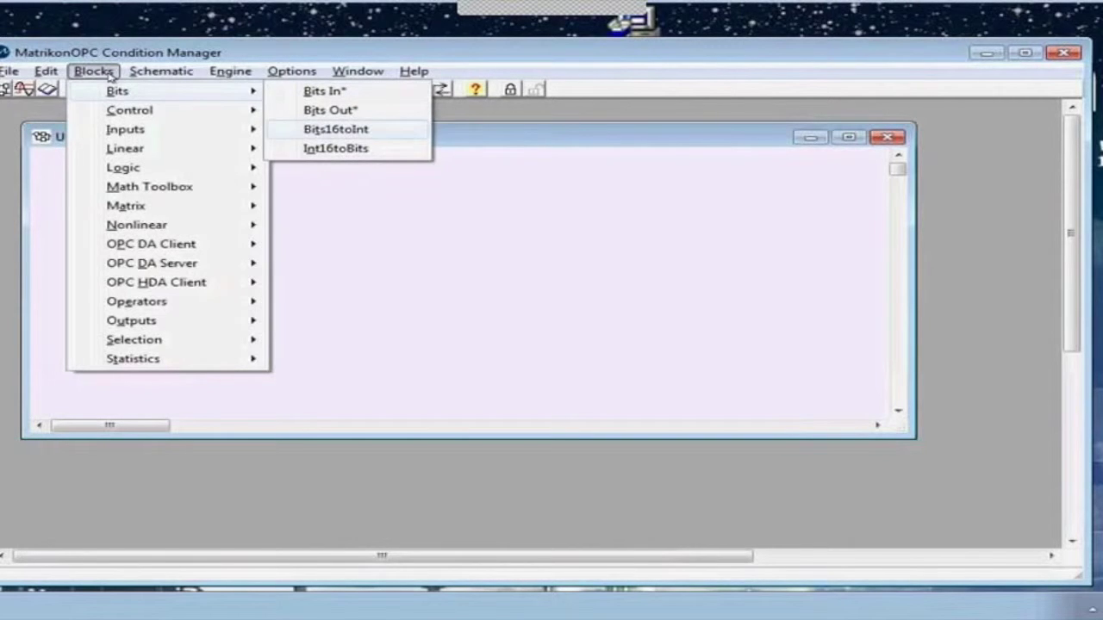
{"action": "key", "text": "Left"}
{"action": "key", "text": "Down"}
{"action": "key", "text": "Right"}
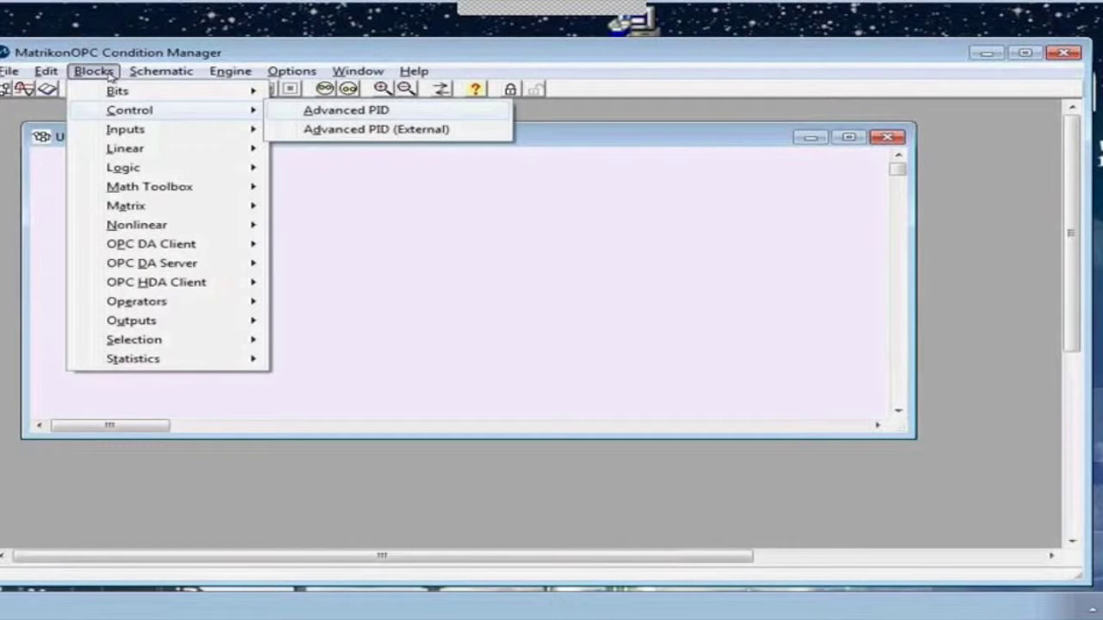
{"action": "key", "text": "Left"}
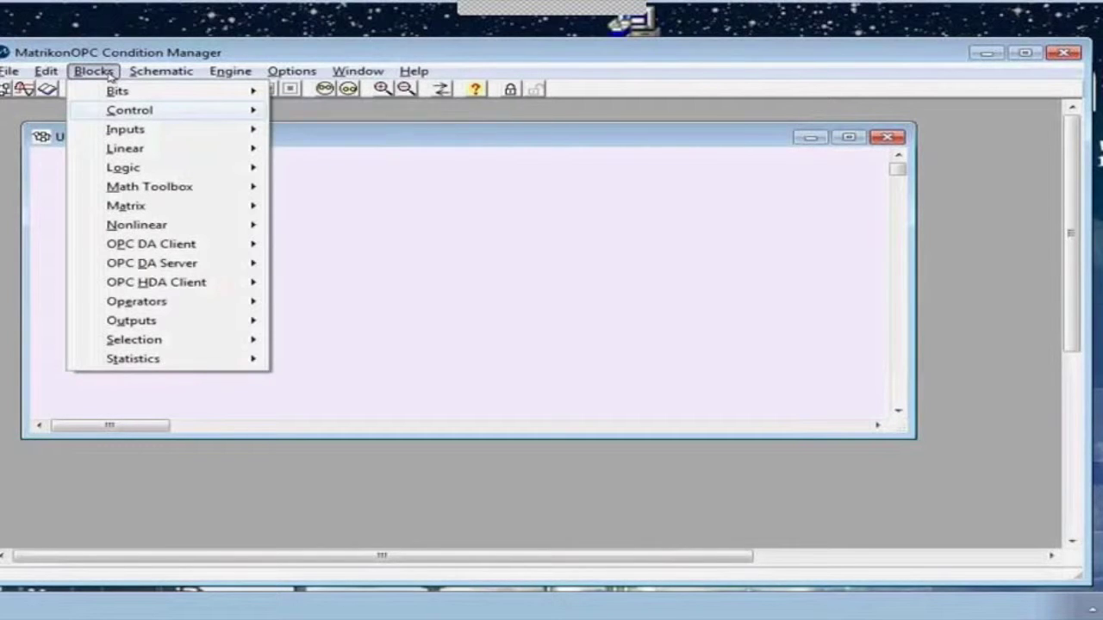
Examine the signal source blocks offered in the Inputs category.
{"action": "key", "text": "Down"}
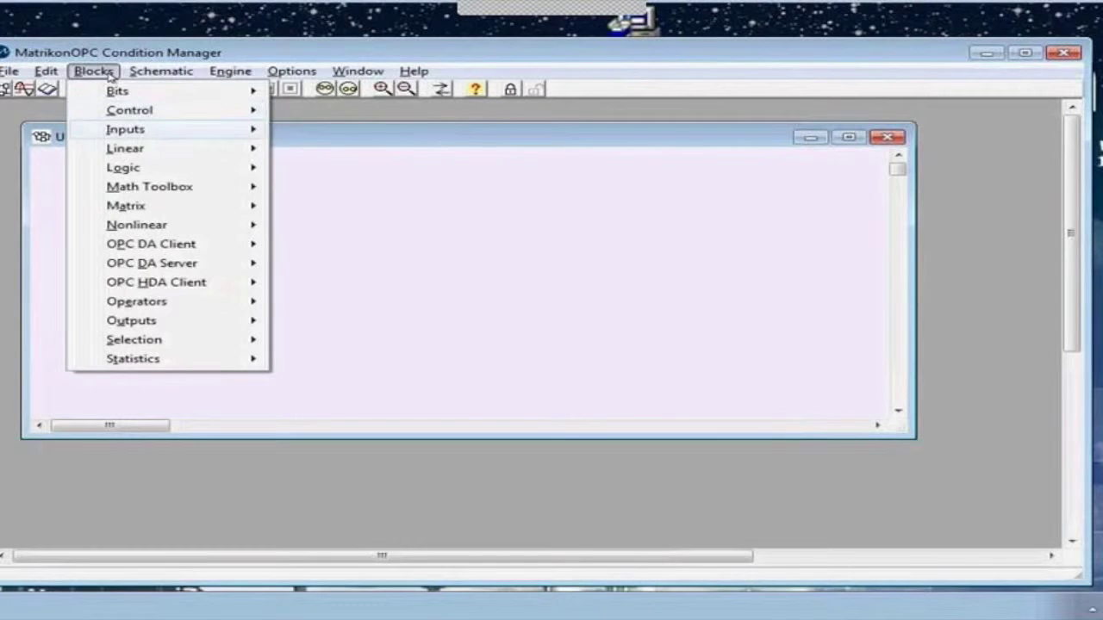
{"action": "key", "text": "Right"}
{"action": "key", "text": "Right"}
{"action": "key", "text": "Left"}
{"action": "key", "text": "Down"}
{"action": "key", "text": "Down"}
{"action": "key", "text": "Down"}
{"action": "key", "text": "Right"}
{"action": "key", "text": "Left"}
{"action": "key", "text": "Up"}
{"action": "key", "text": "Right"}
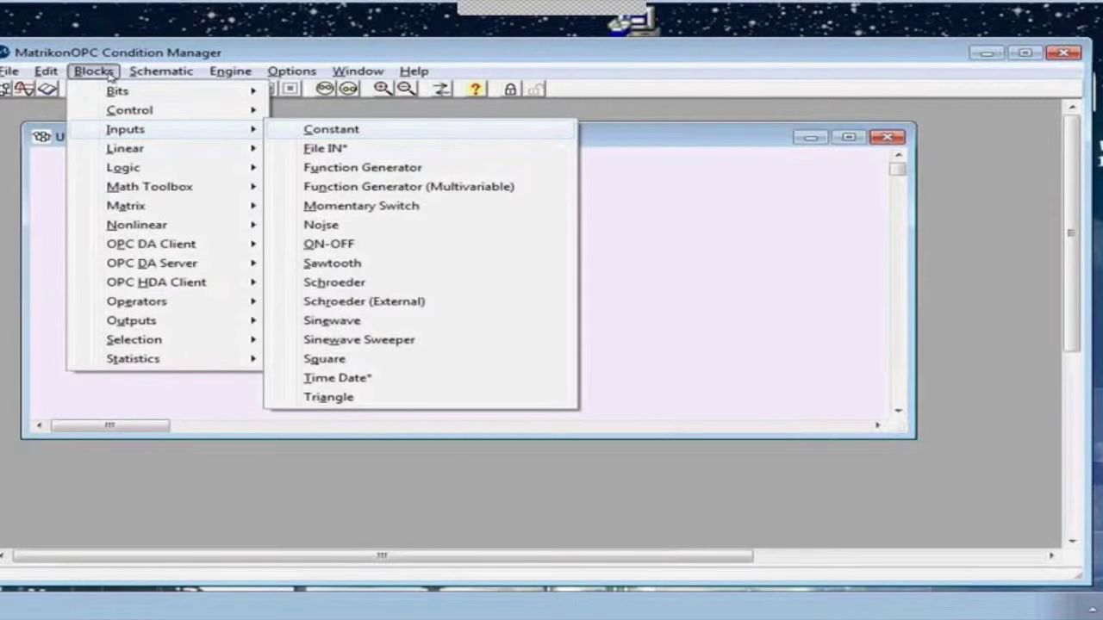
{"action": "key", "text": "Down"}
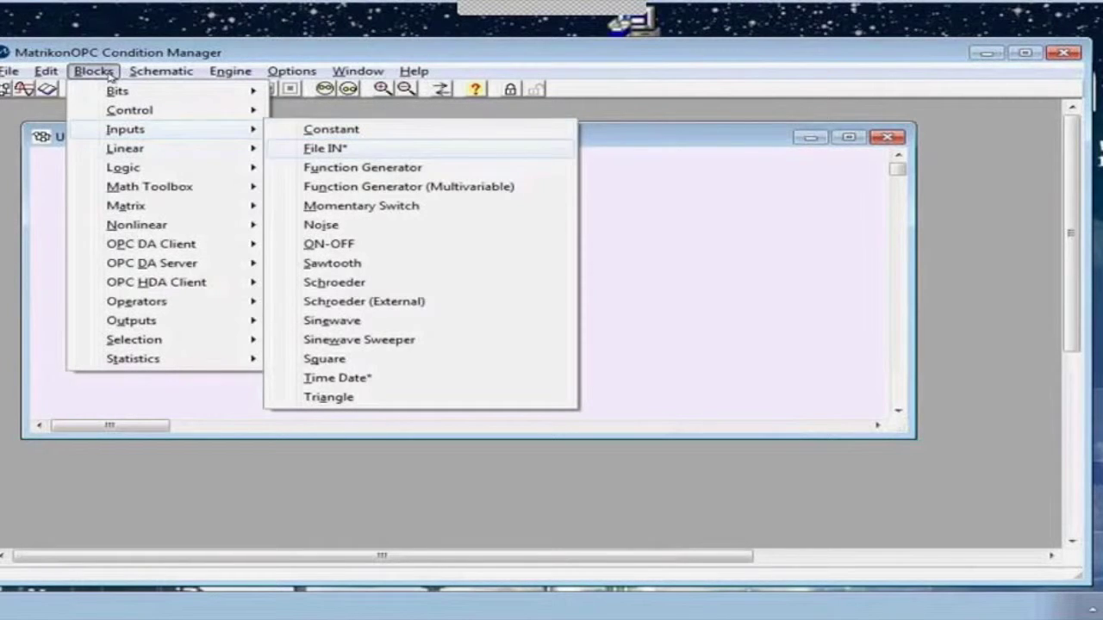
Review the blocks available in the Linear, Logic, Math Toolbox and Matrix categories.
{"action": "key", "text": "Left"}
{"action": "key", "text": "Down"}
{"action": "key", "text": "Right"}
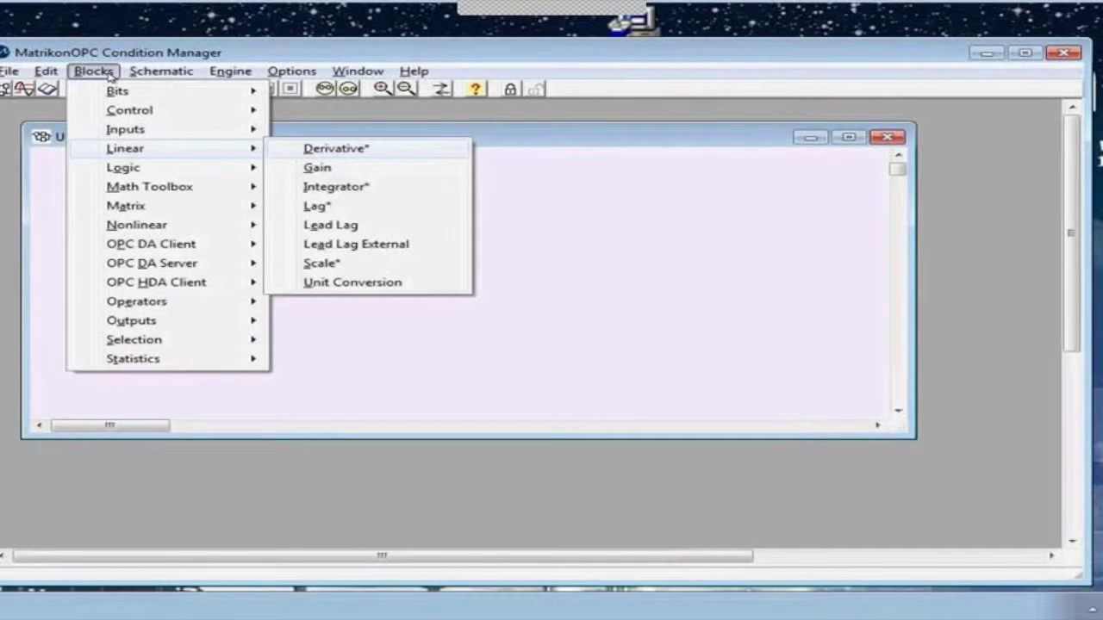
{"action": "key", "text": "Left"}
{"action": "key", "text": "Down"}
{"action": "key", "text": "Right"}
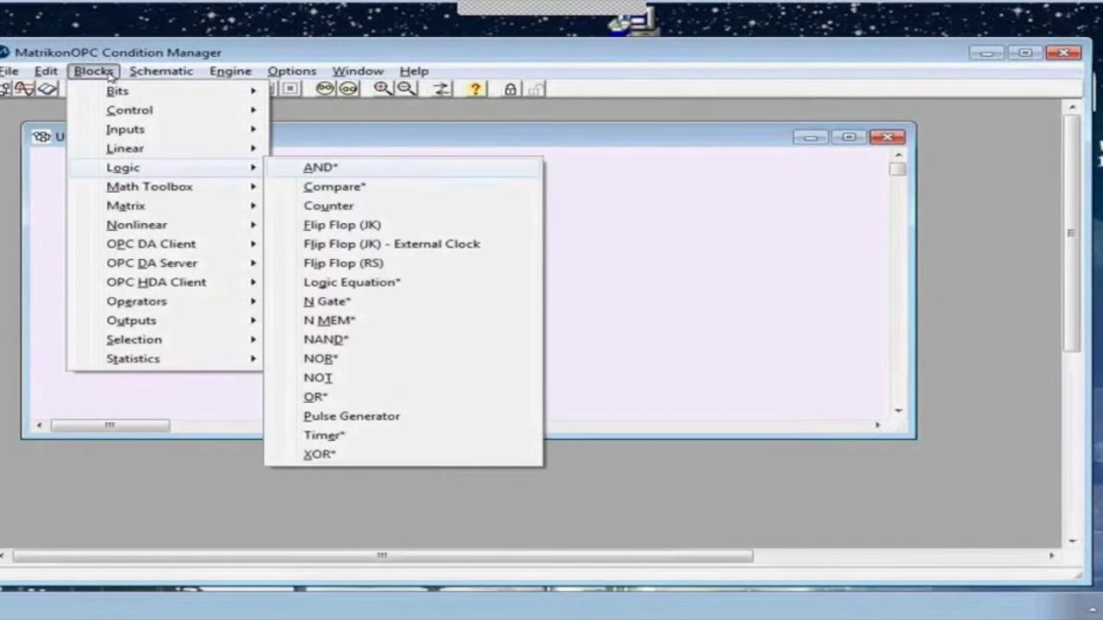
{"action": "key", "text": "Left"}
{"action": "key", "text": "Down"}
{"action": "key", "text": "Right"}
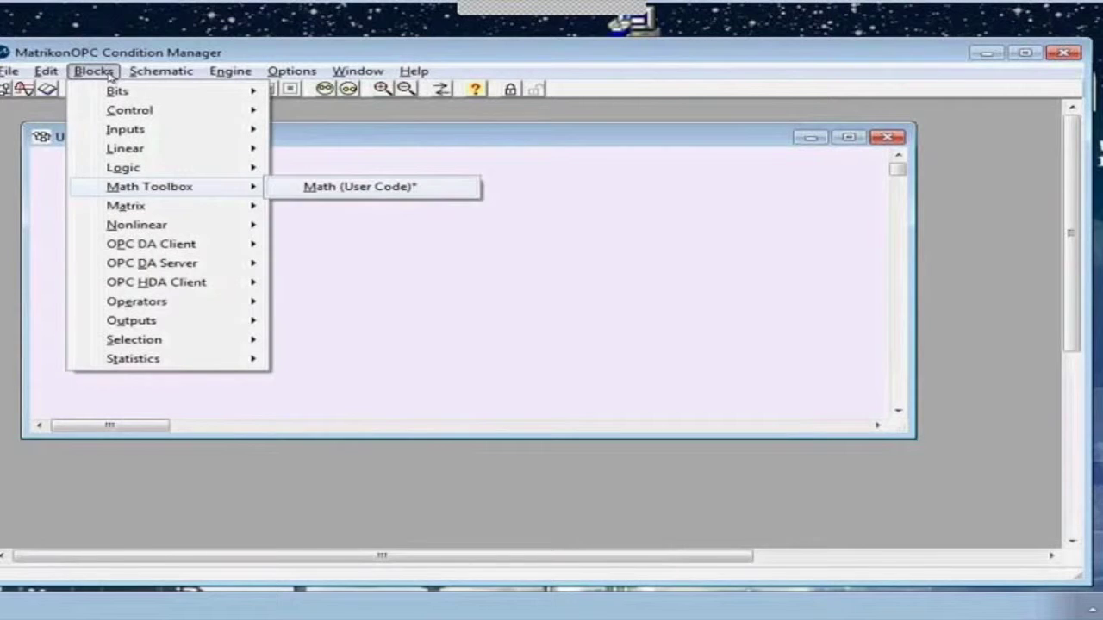
{"action": "key", "text": "Left"}
{"action": "key", "text": "Down"}
{"action": "key", "text": "Right"}
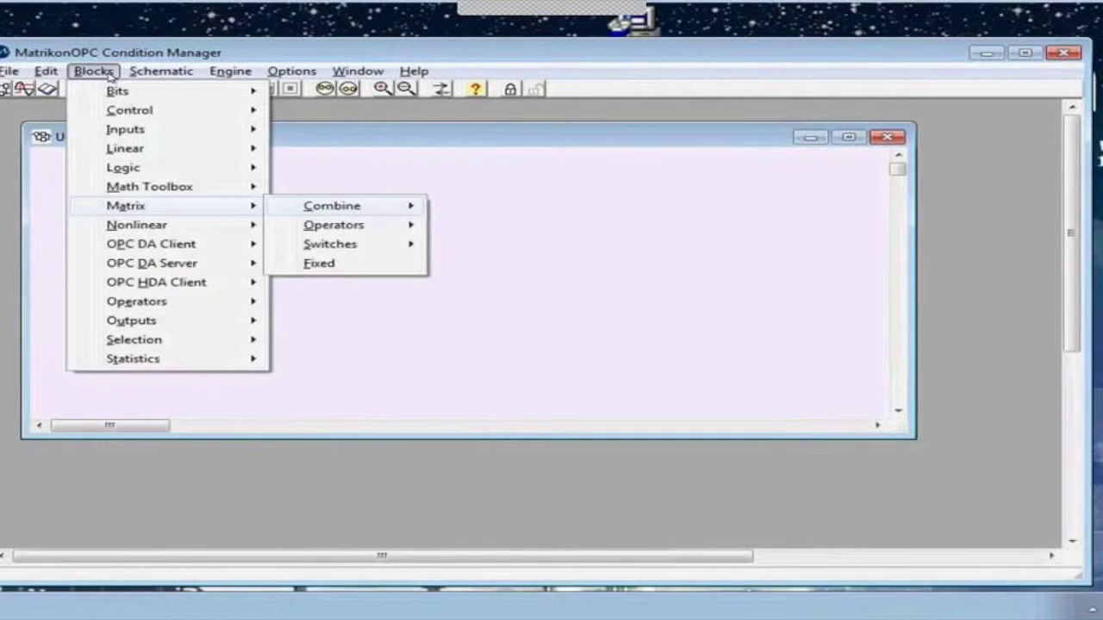
Review the blocks available in the Nonlinear, OPC DA Client, OPC DA Server and OPC HDA Client categories.
{"action": "key", "text": "Left"}
{"action": "key", "text": "Down"}
{"action": "key", "text": "Right"}
{"action": "key", "text": "Left"}
{"action": "key", "text": "Down"}
{"action": "key", "text": "Right"}
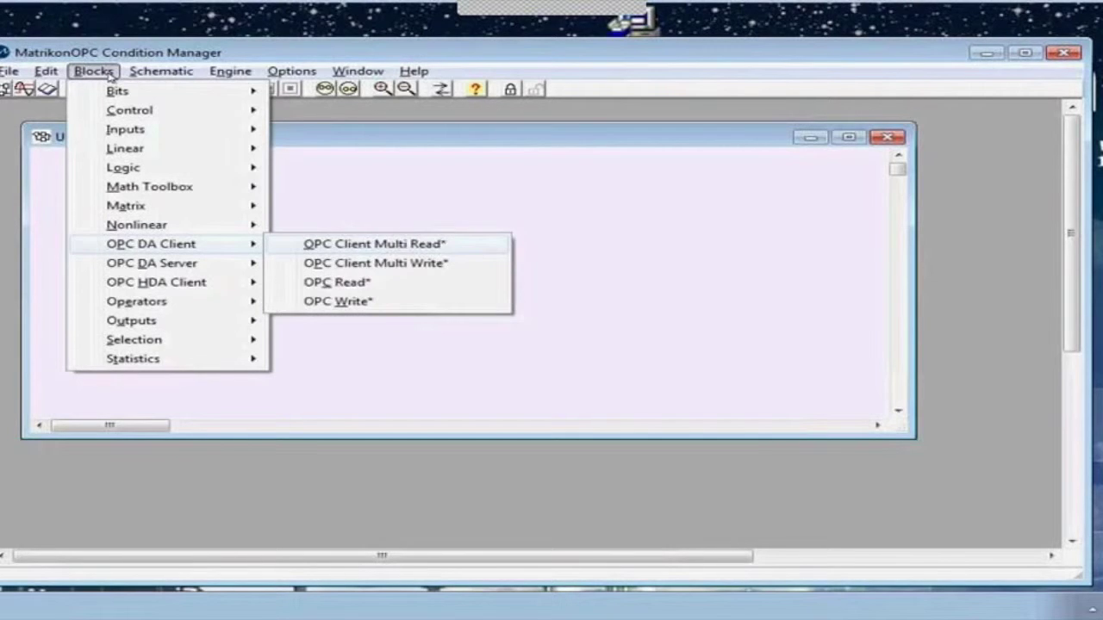
{"action": "key", "text": "Left"}
{"action": "key", "text": "Down"}
{"action": "key", "text": "Right"}
{"action": "key", "text": "Left"}
{"action": "key", "text": "Down"}
{"action": "key", "text": "Right"}
Review the blocks available in the Operators, Outputs, Selection and Statistics categories.
{"action": "key", "text": "Left"}
{"action": "key", "text": "Down"}
{"action": "key", "text": "Right"}
{"action": "key", "text": "Left"}
{"action": "key", "text": "Down"}
{"action": "key", "text": "Right"}
{"action": "key", "text": "Left"}
{"action": "key", "text": "Down"}
{"action": "key", "text": "Right"}
{"action": "key", "text": "Left"}
{"action": "key", "text": "Down"}
{"action": "key", "text": "Right"}
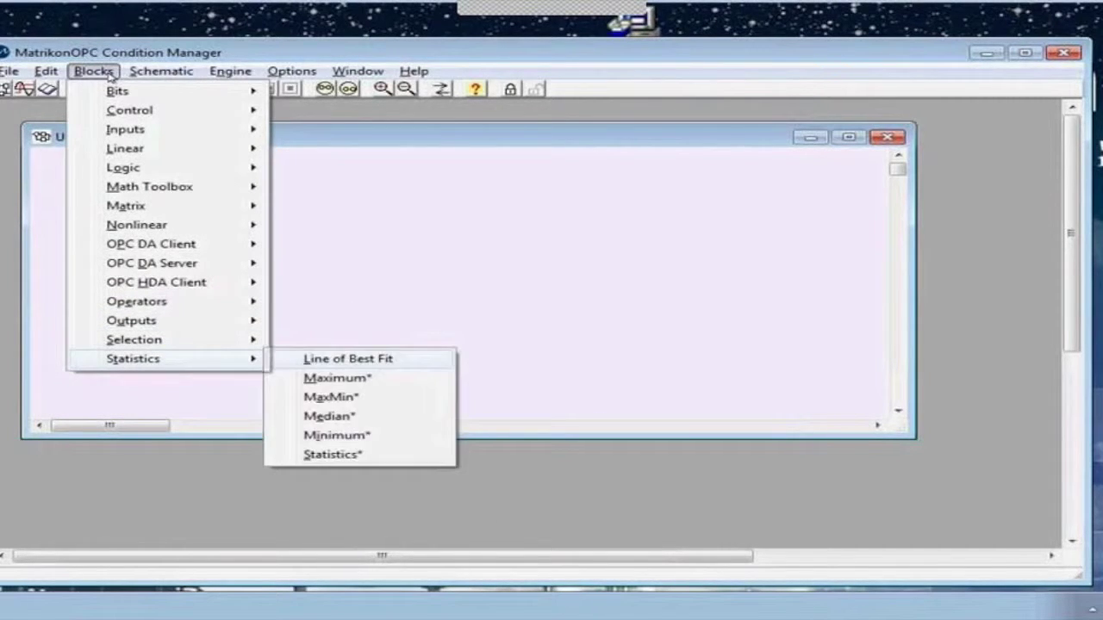
{"action": "key", "text": "Left"}
{"action": "key", "text": "Up"}
{"action": "key", "text": "Up"}
{"action": "key", "text": "Up"}
{"action": "key", "text": "Up"}
{"action": "key", "text": "Up"}
{"action": "key", "text": "Up"}
{"action": "key", "text": "Up"}
{"action": "key", "text": "Up"}
{"action": "key", "text": "Up"}
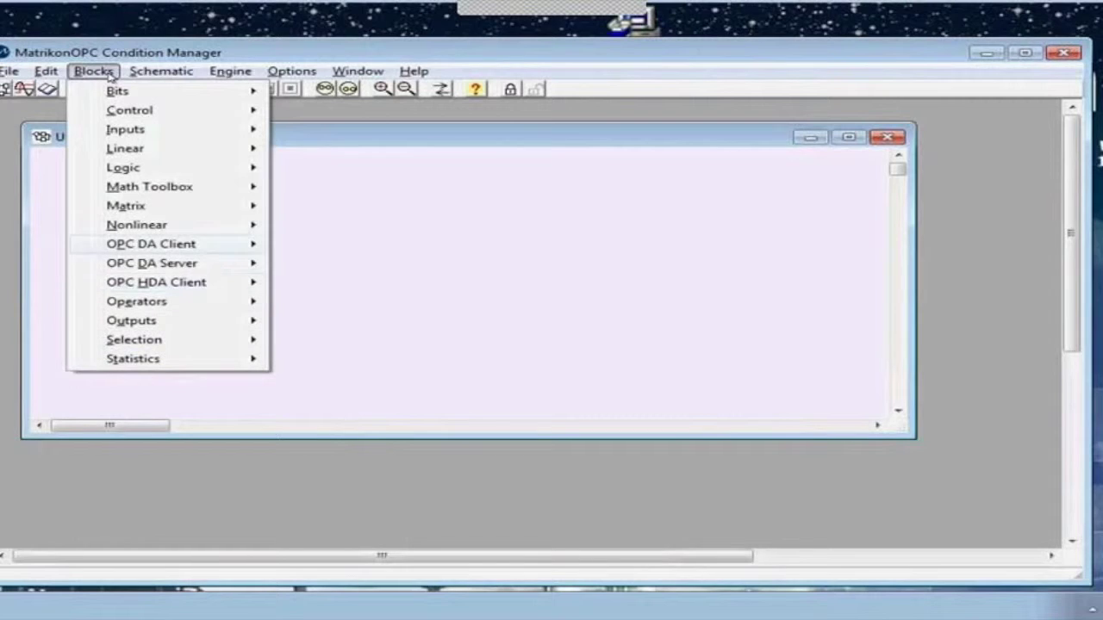
{"action": "key", "text": "Up"}
{"action": "key", "text": "Up"}
{"action": "key", "text": "Up"}
{"action": "key", "text": "Up"}
{"action": "key", "text": "Up"}
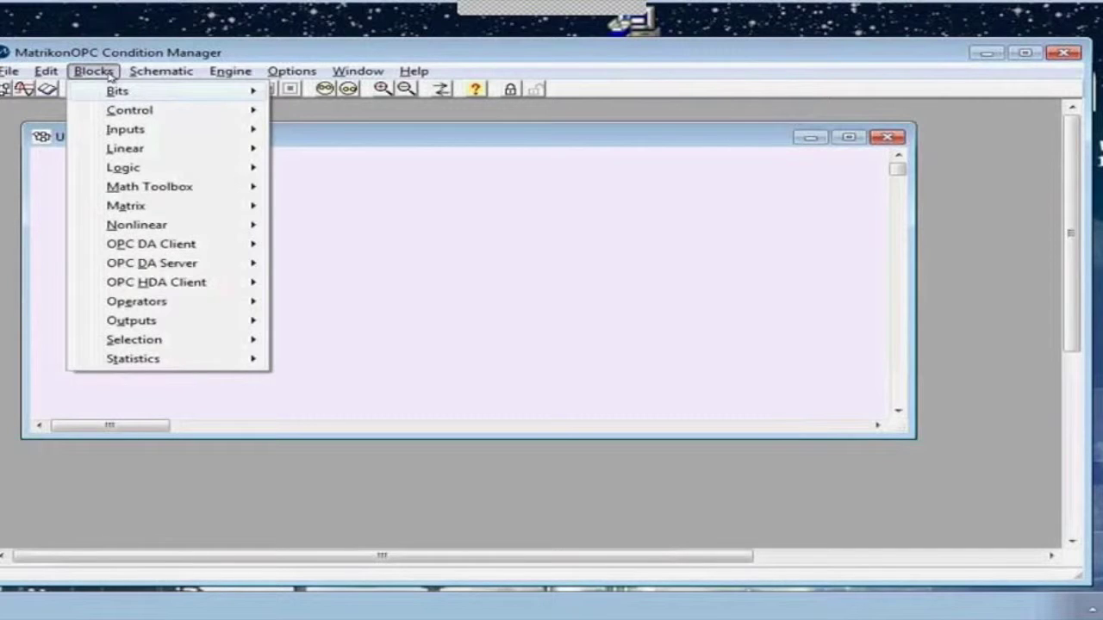
{"action": "key", "text": "Down"}
{"action": "key", "text": "Down"}
{"action": "key", "text": "Down"}
{"action": "key", "text": "Down"}
{"action": "key", "text": "Down"}
{"action": "key", "text": "Down"}
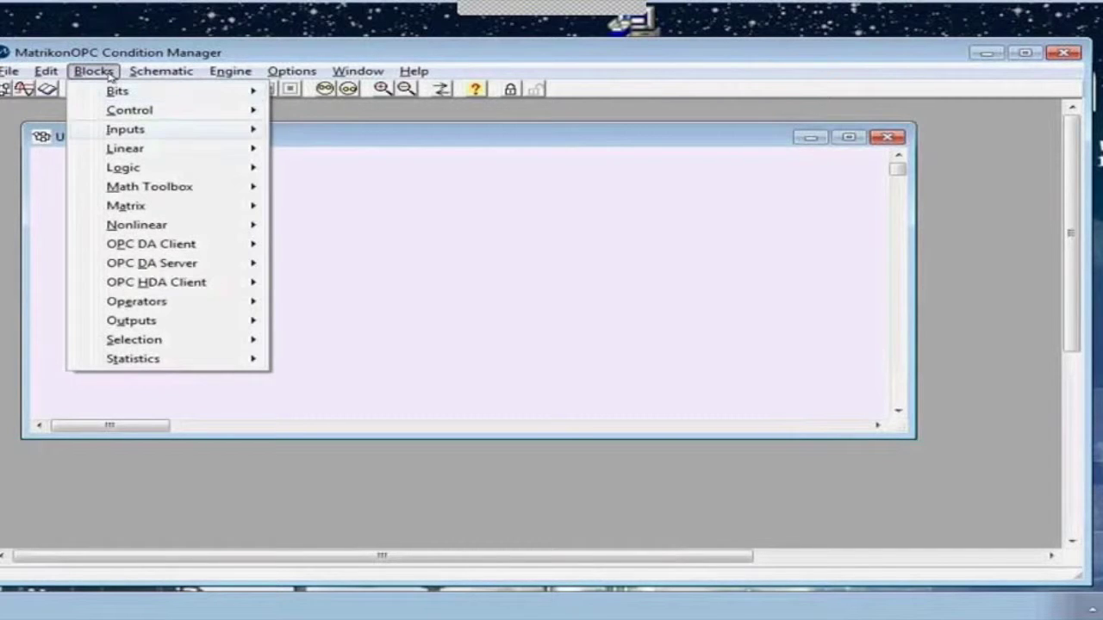
{"action": "key", "text": "Down"}
{"action": "key", "text": "Down"}
{"action": "key", "text": "Down"}
{"action": "key", "text": "Up"}
{"action": "key", "text": "Up"}
{"action": "key", "text": "Up"}
{"action": "key", "text": "Up"}
{"action": "key", "text": "Up"}
Add an OPC Read block from the OPC DA Client category to the empty schematic.
{"action": "key", "text": "Down"}
{"action": "key", "text": "Down"}
{"action": "key", "text": "Down"}
{"action": "key", "text": "Down"}
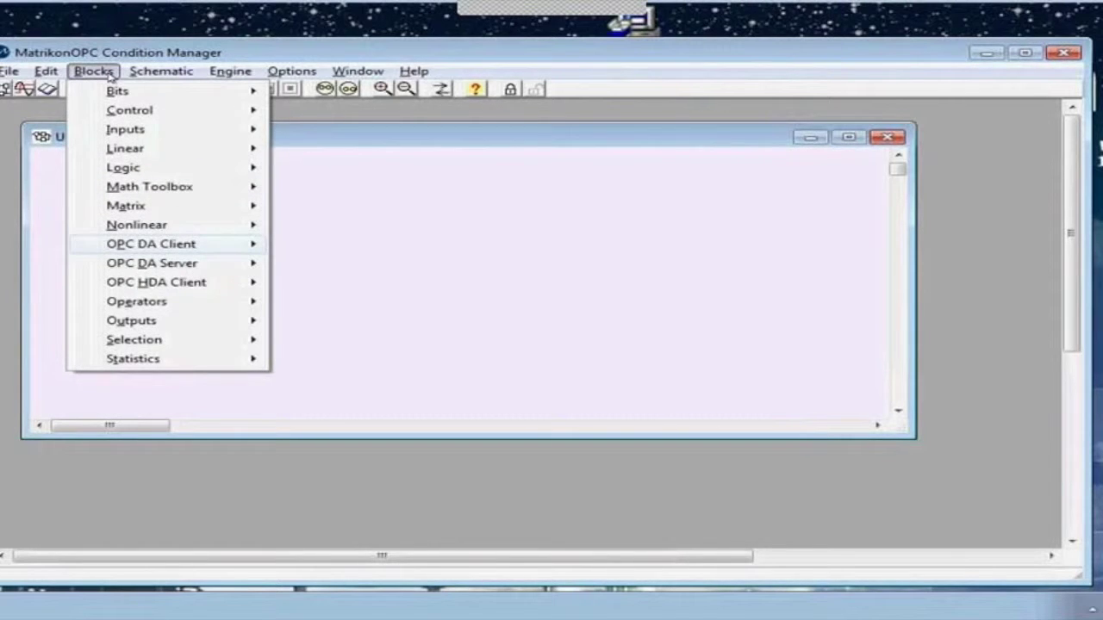
{"action": "key", "text": "Right"}
{"action": "key", "text": "Down"}
{"action": "key", "text": "Down"}
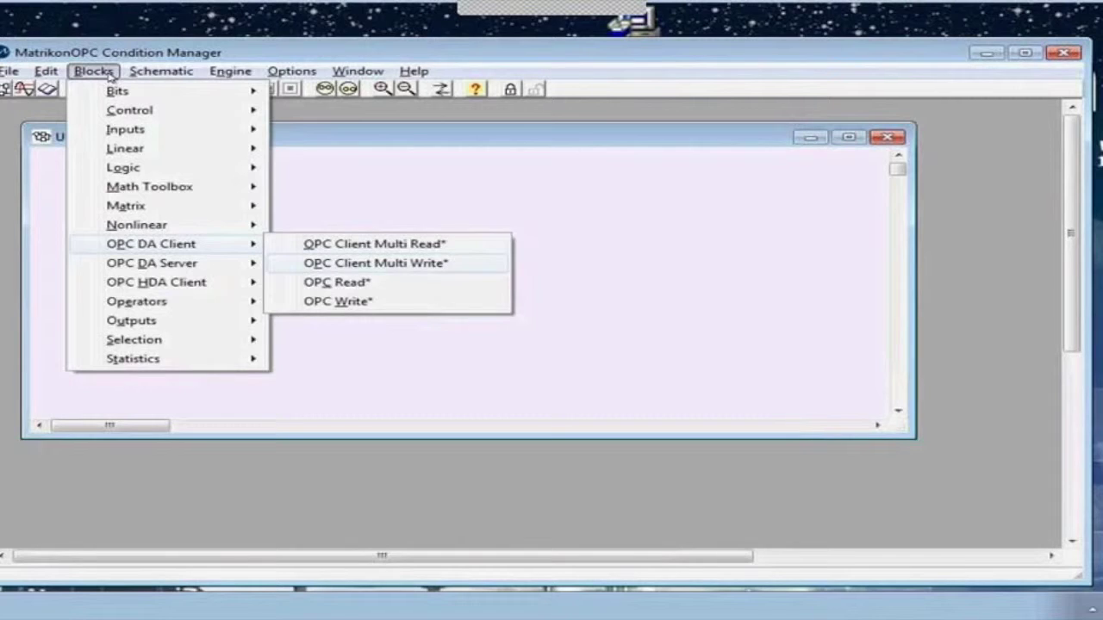
{"action": "key", "text": "Return"}
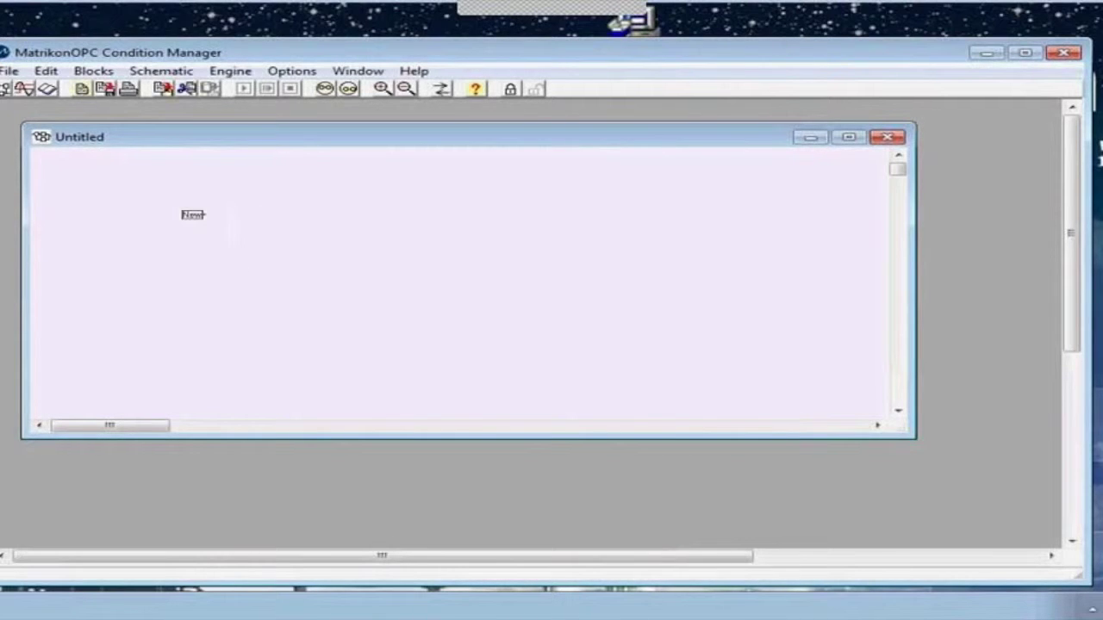
{"action": "left_click", "coordinate": [429, 355]}
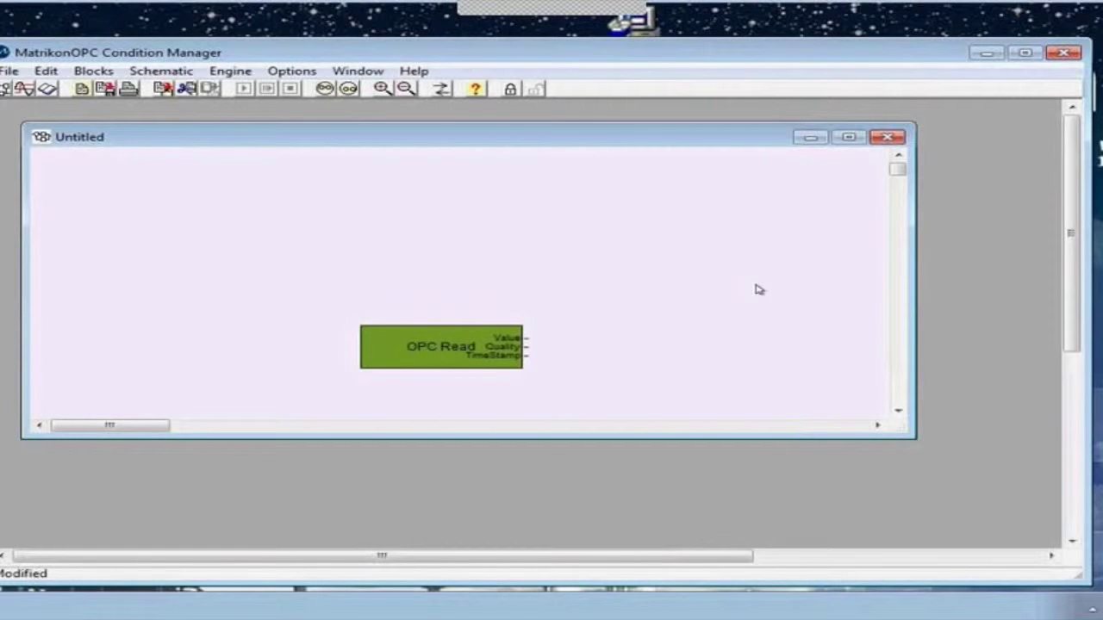
{"action": "scroll", "coordinate": [745, 280], "scroll_direction": "down", "scroll_amount": 5}
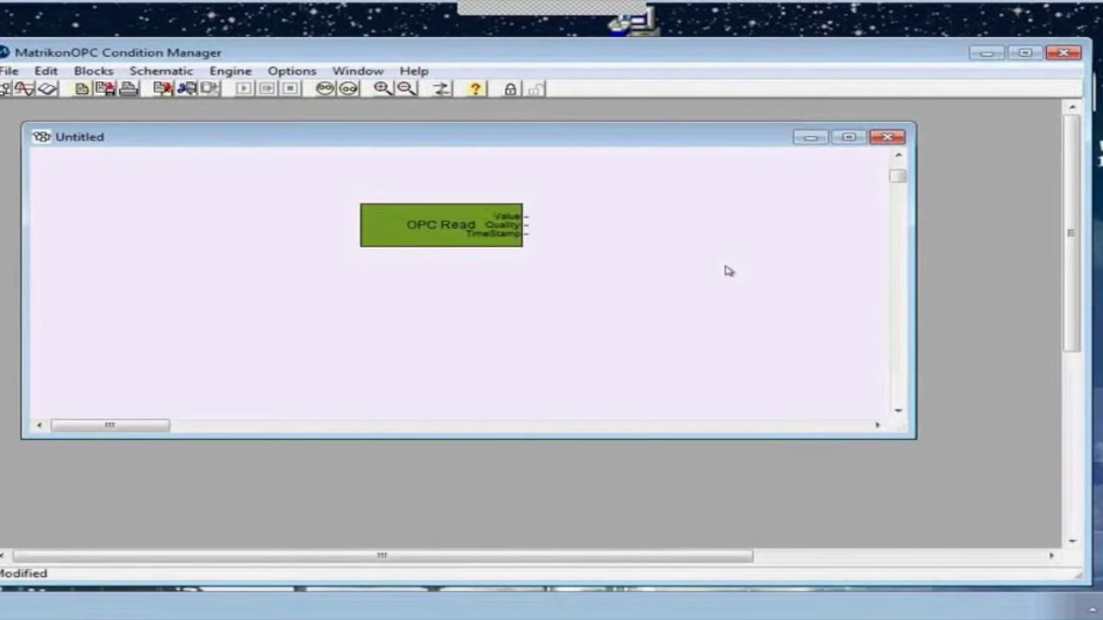
Place another OPC Read block from the OPC DA Client category in an empty area of the schematic.
{"action": "key", "text": "alt"}
{"action": "key", "text": "Right"}
{"action": "key", "text": "Right"}
{"action": "key", "text": "Down"}
{"action": "key", "text": "Down"}
{"action": "key", "text": "Down"}
{"action": "key", "text": "Down"}
{"action": "key", "text": "Down"}
{"action": "key", "text": "Down"}
{"action": "key", "text": "Down"}
{"action": "key", "text": "Down"}
{"action": "key", "text": "Down"}
{"action": "key", "text": "Right"}
{"action": "key", "text": "Down"}
{"action": "key", "text": "Down"}
{"action": "key", "text": "Down"}
{"action": "key", "text": "Return"}
{"action": "scroll", "coordinate": [403, 287], "scroll_direction": "right", "scroll_amount": 3}
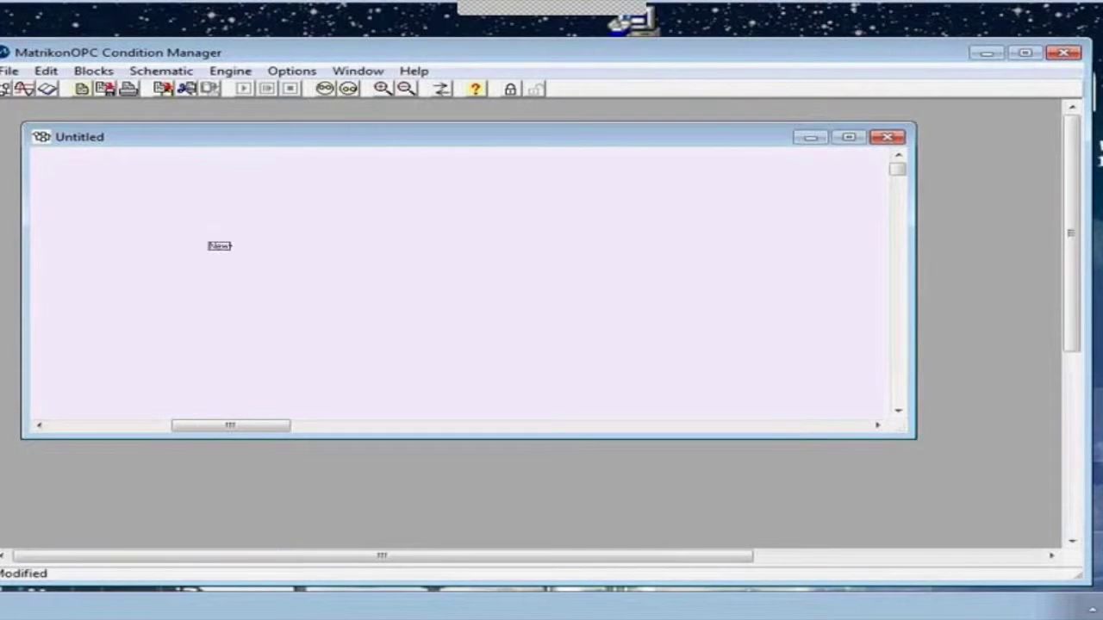
{"action": "left_click", "coordinate": [549, 387]}
{"action": "scroll", "coordinate": [541, 370], "scroll_direction": "down", "scroll_amount": 3}
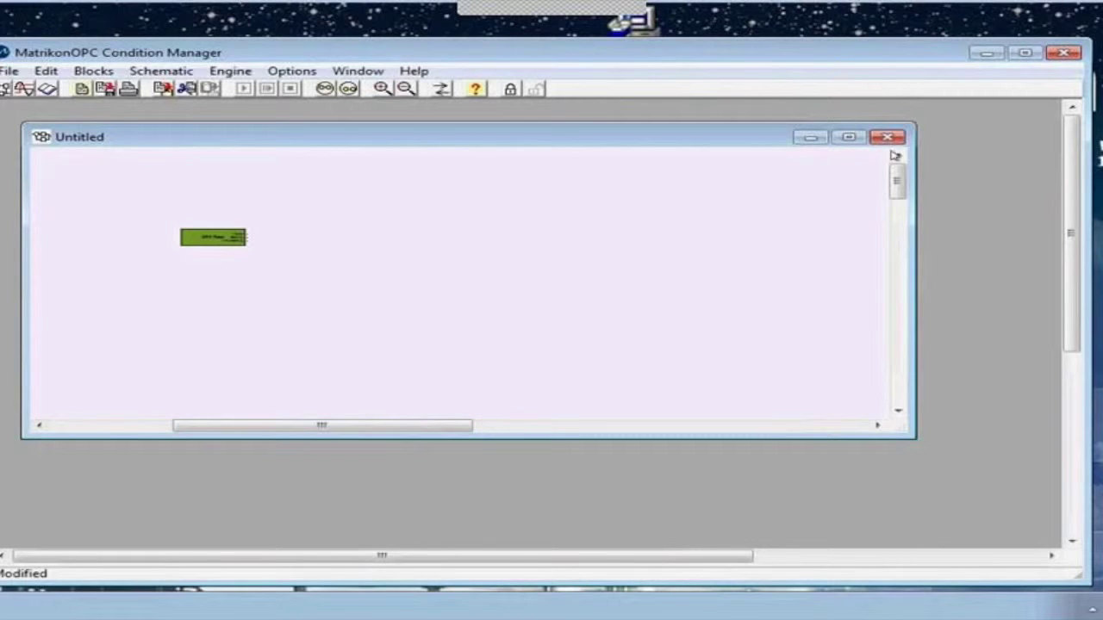
Switch to VMware Workstation and open the autosize options for the virtual machine's display.
{"action": "left_click", "coordinate": [591, 5]}
{"action": "left_click", "coordinate": [4, 82]}
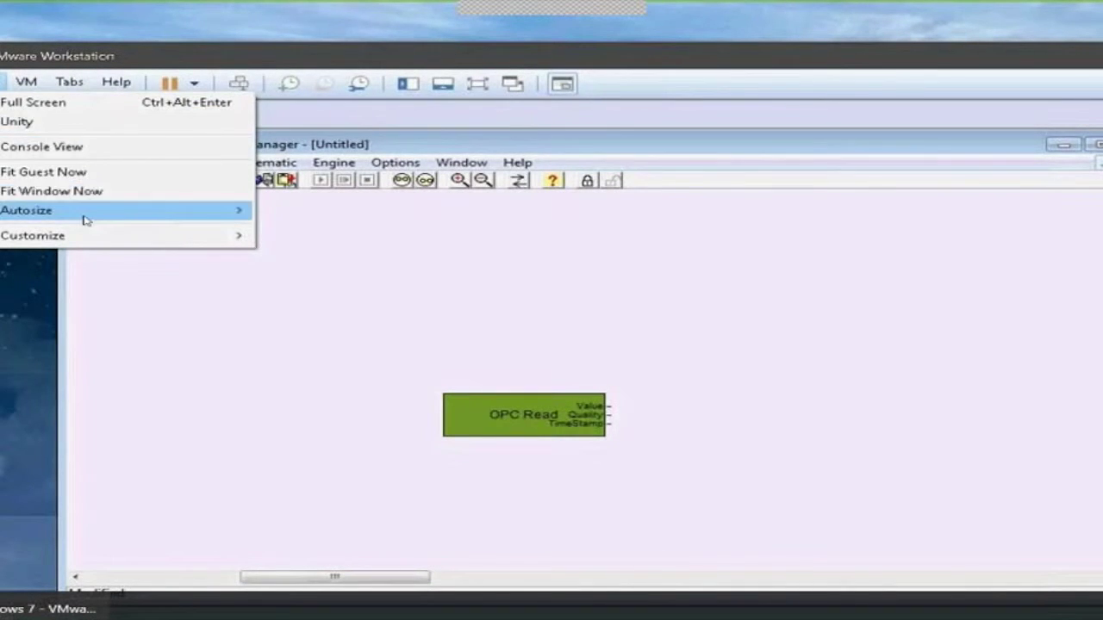
{"action": "mouse_move", "coordinate": [94, 212]}
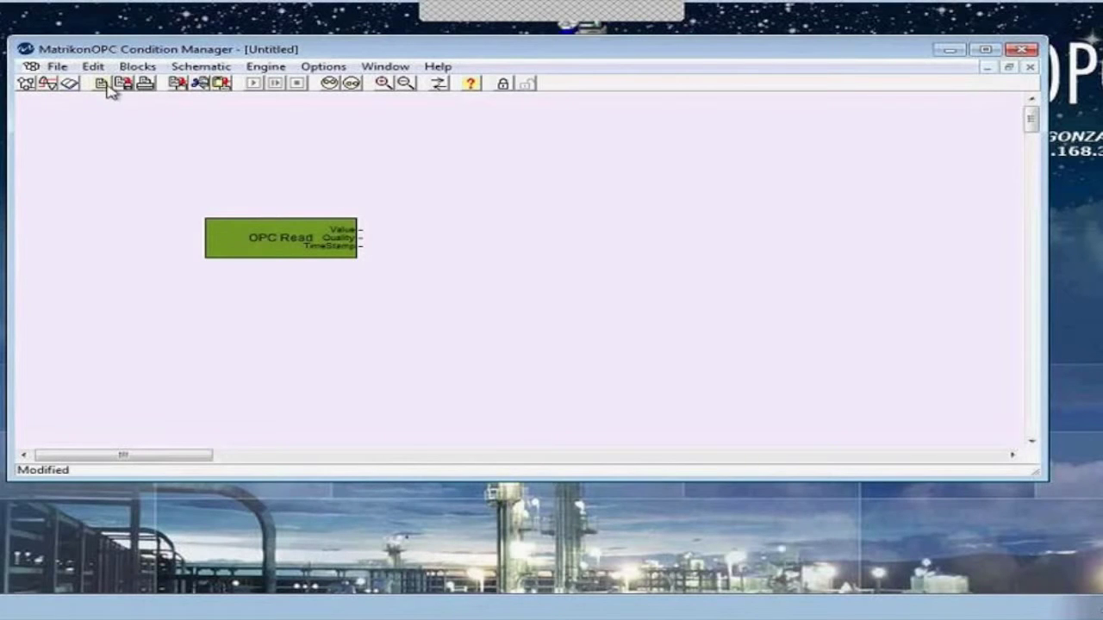
Add a second OPC Read block and align it directly below the existing one.
{"action": "left_click", "coordinate": [138, 66]}
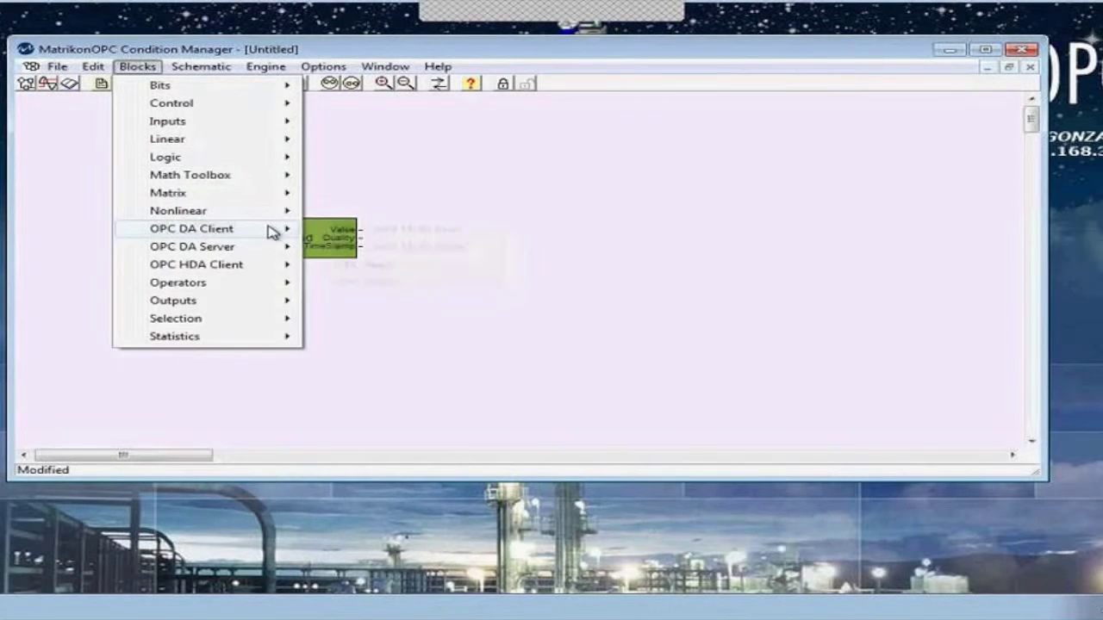
{"action": "mouse_move", "coordinate": [270, 231]}
{"action": "left_click", "coordinate": [367, 265]}
{"action": "left_click", "coordinate": [298, 298]}
{"action": "left_click_drag", "start_coordinate": [298, 299], "coordinate": [247, 289]}
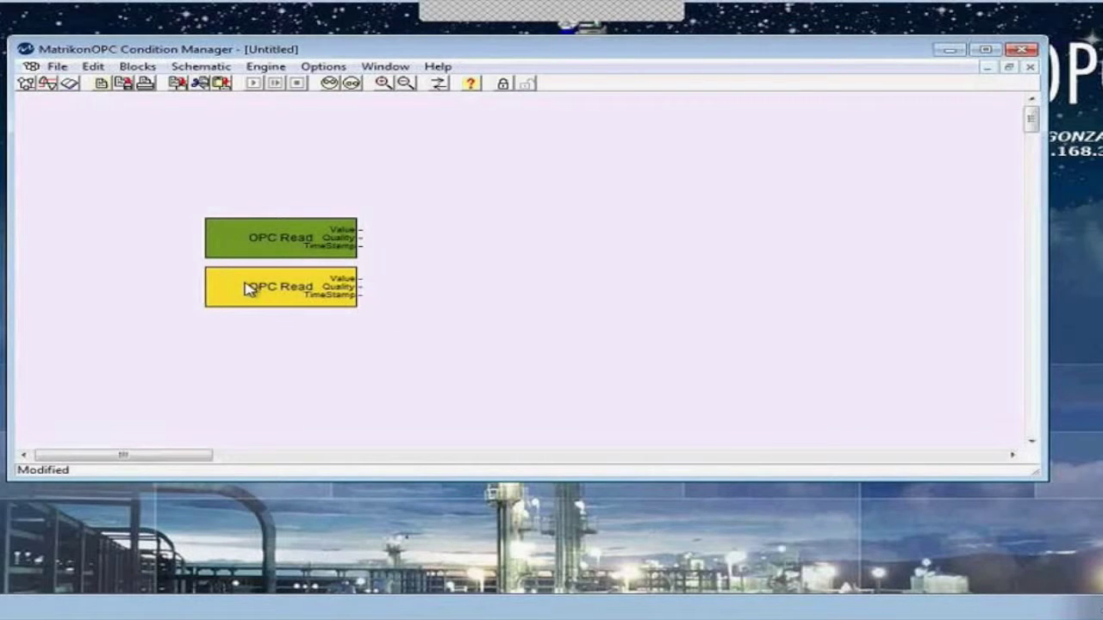
Point the upper OPC Read block to the Matrikon.OPC.Simulation.1 server on localhost.
{"action": "double_click", "coordinate": [282, 238]}
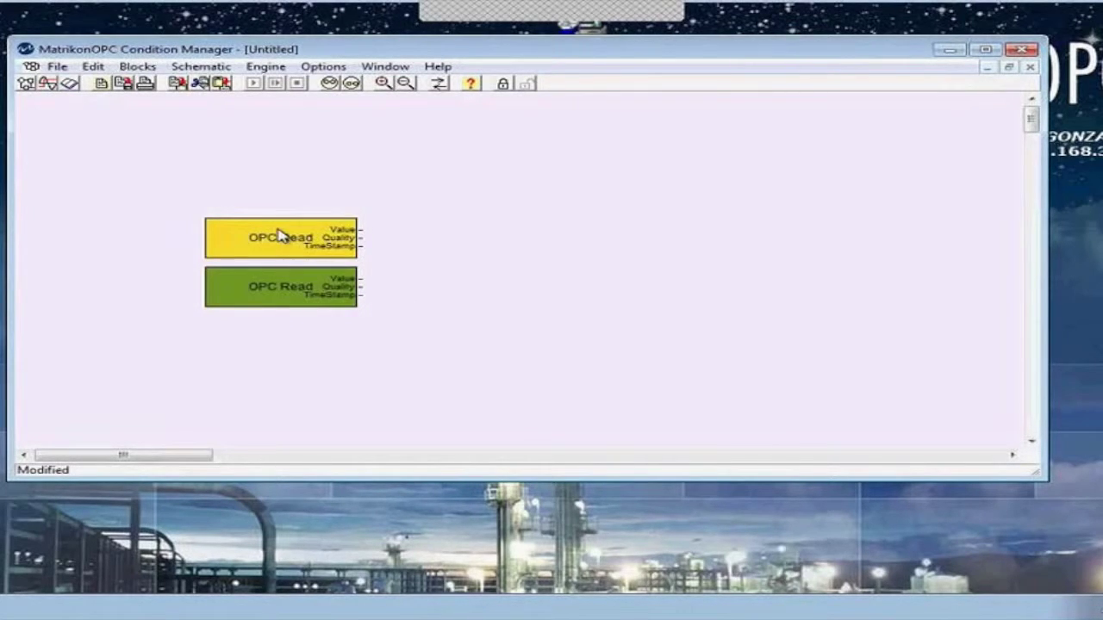
{"action": "left_click", "coordinate": [668, 260]}
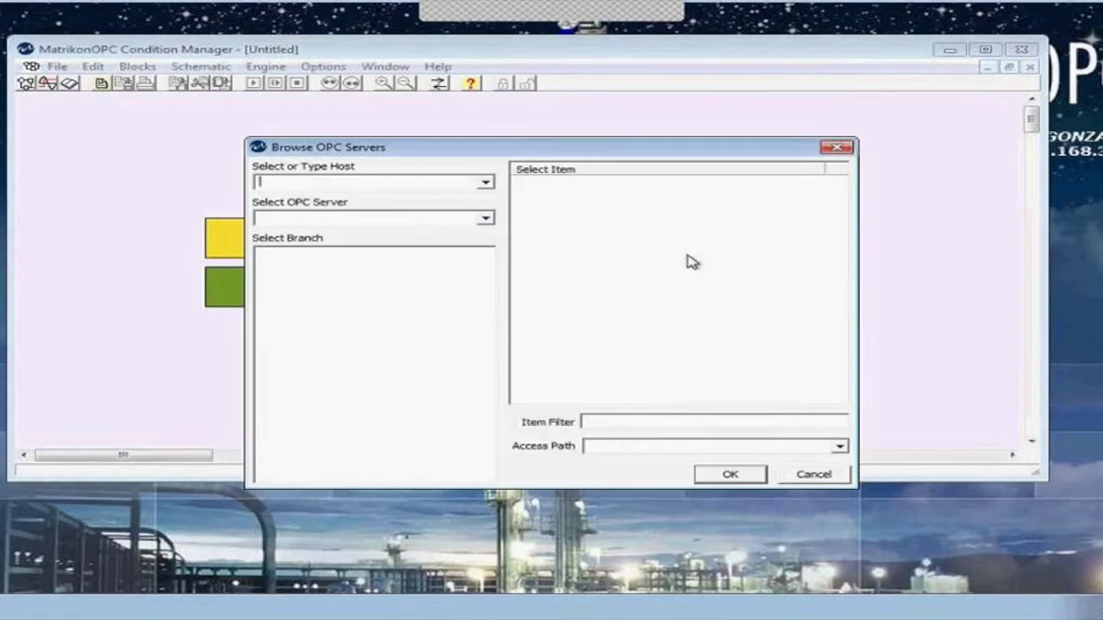
{"action": "left_click", "coordinate": [486, 181]}
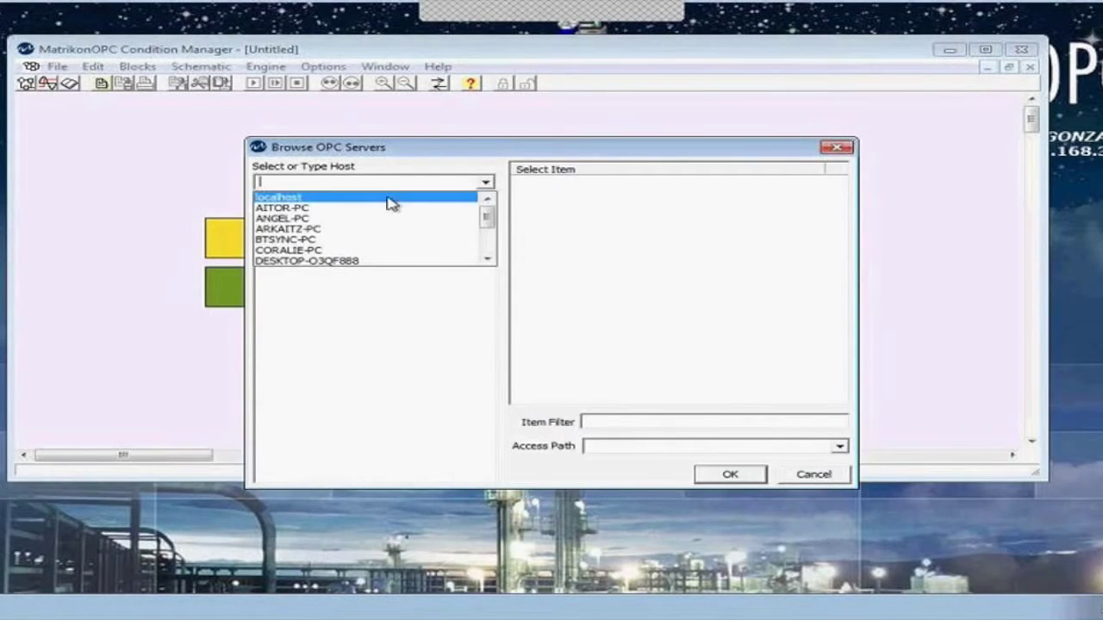
{"action": "left_click", "coordinate": [362, 195]}
{"action": "left_click", "coordinate": [482, 218]}
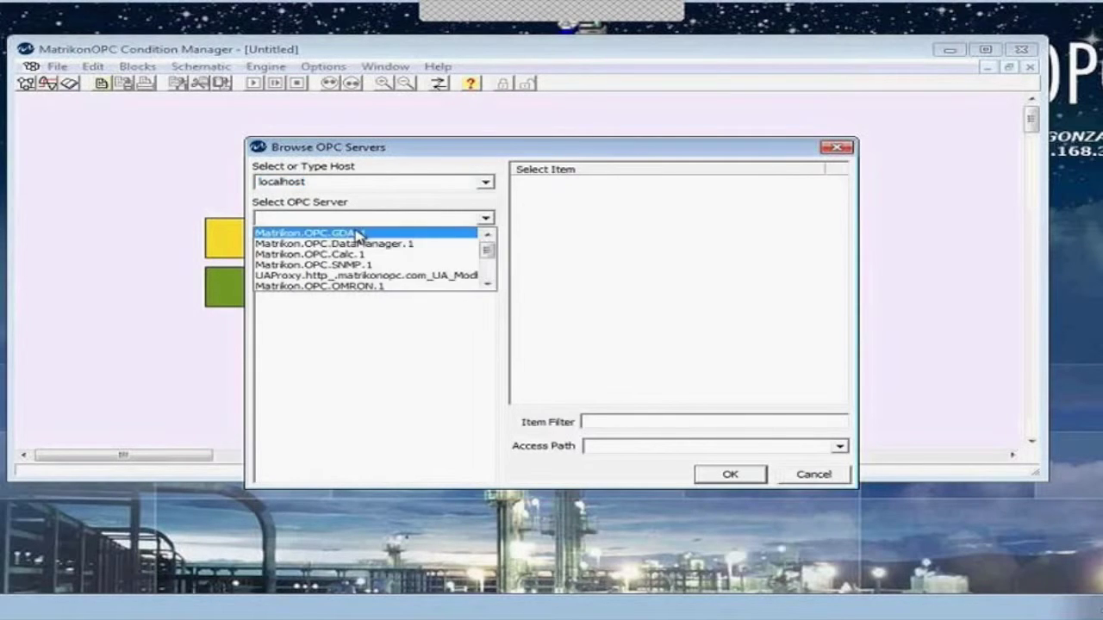
{"action": "scroll", "coordinate": [362, 258], "scroll_direction": "down", "scroll_amount": 2}
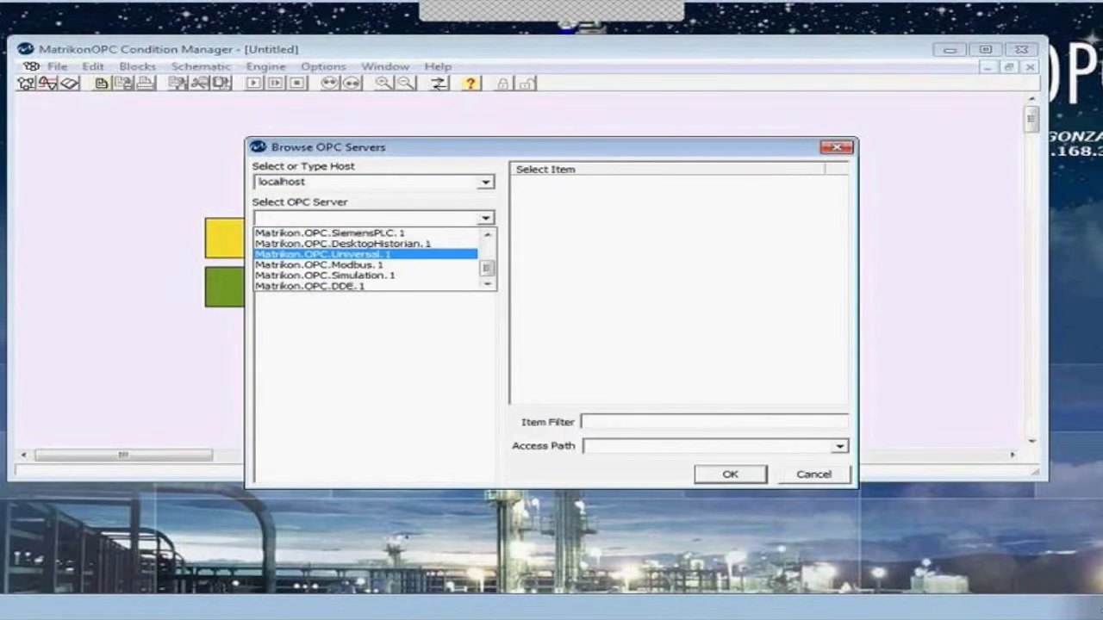
{"action": "left_click", "coordinate": [356, 275]}
Assign the Int4 item from the Bucket Brigade simulation branch to the upper OPC Read block and accept its properties.
{"action": "left_click", "coordinate": [355, 256]}
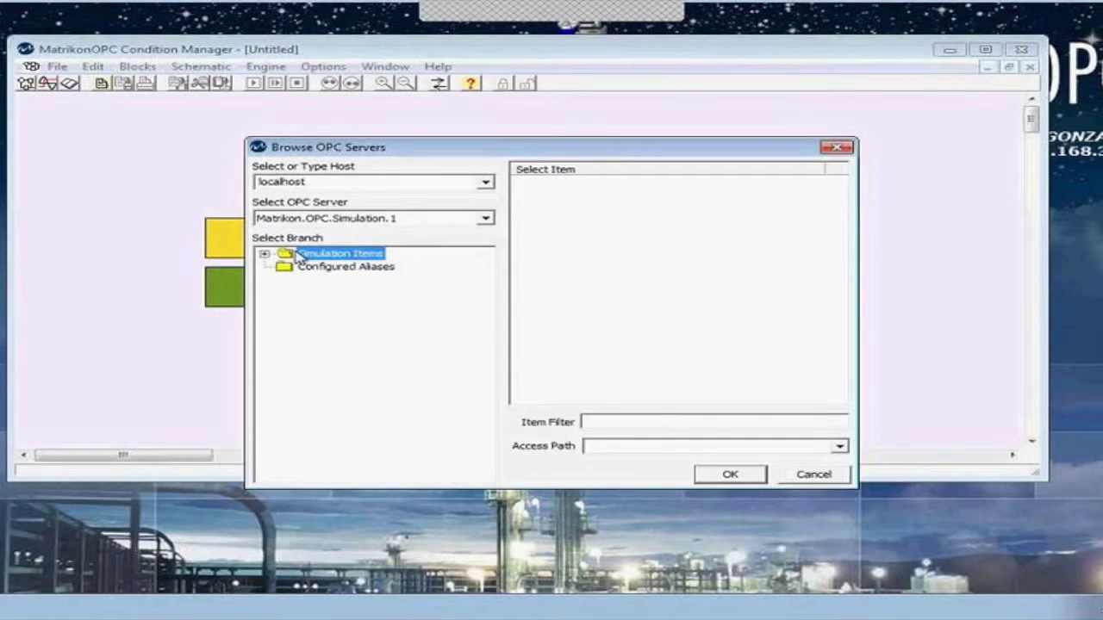
{"action": "left_click", "coordinate": [266, 254]}
{"action": "left_click", "coordinate": [323, 269]}
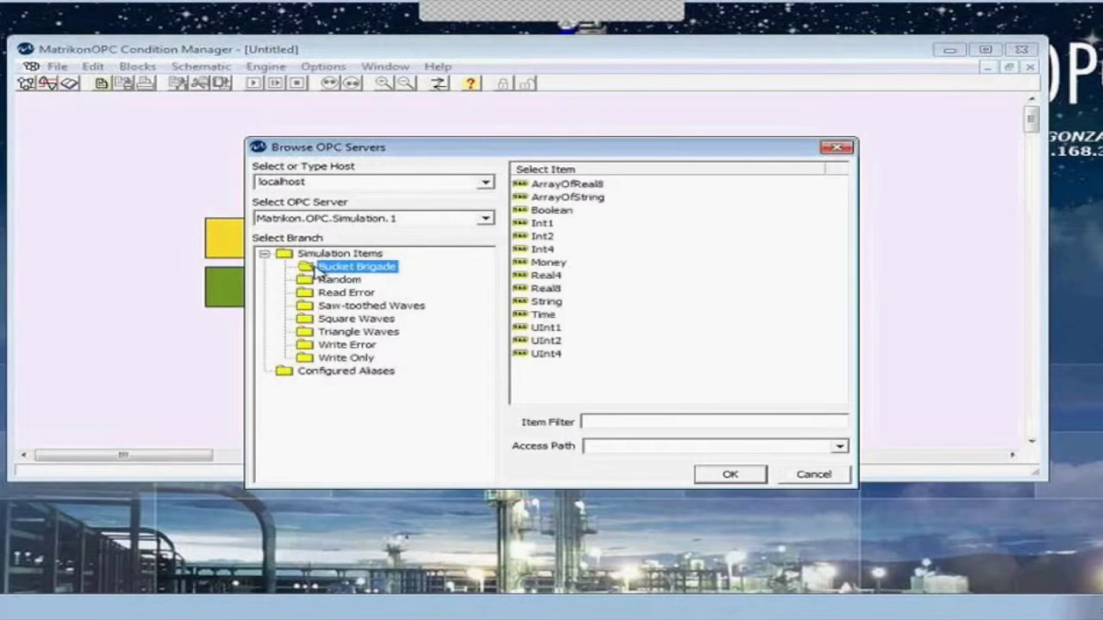
{"action": "left_click", "coordinate": [541, 250]}
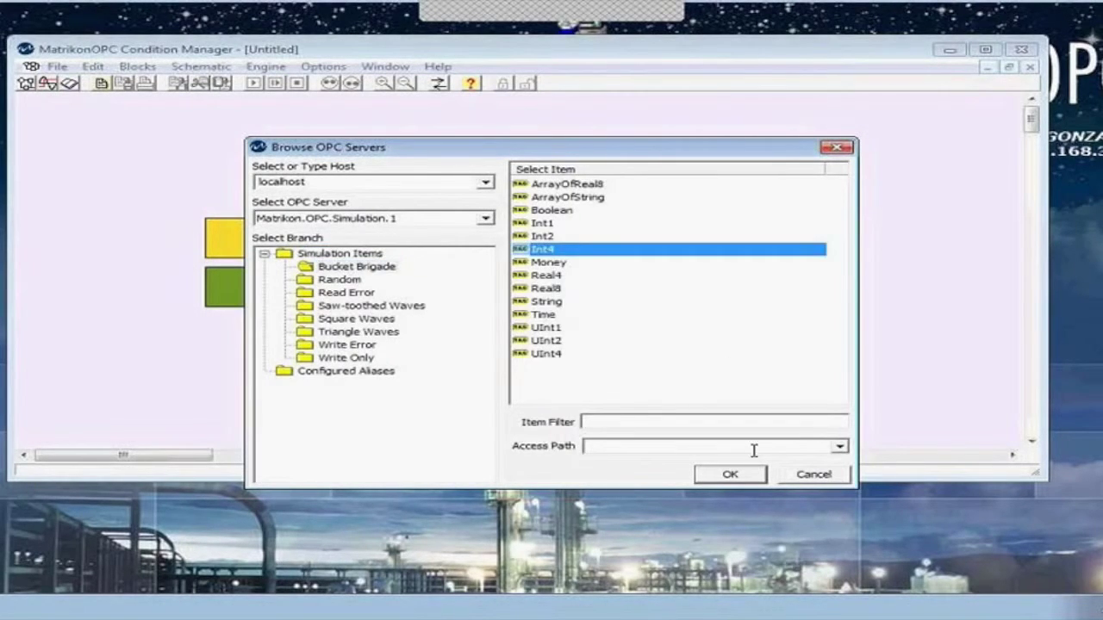
{"action": "left_click", "coordinate": [755, 477]}
{"action": "left_click", "coordinate": [510, 422]}
Point the lower OPC Read block to the Matrikon.OPC.Simulation.1 server on localhost.
{"action": "double_click", "coordinate": [305, 287]}
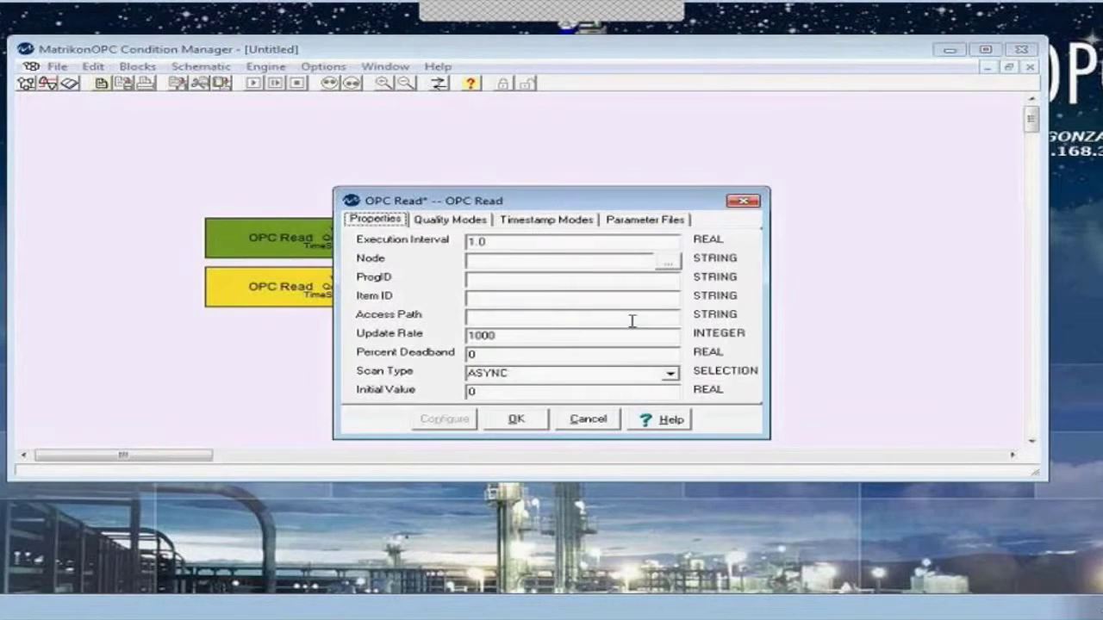
{"action": "left_click", "coordinate": [670, 261]}
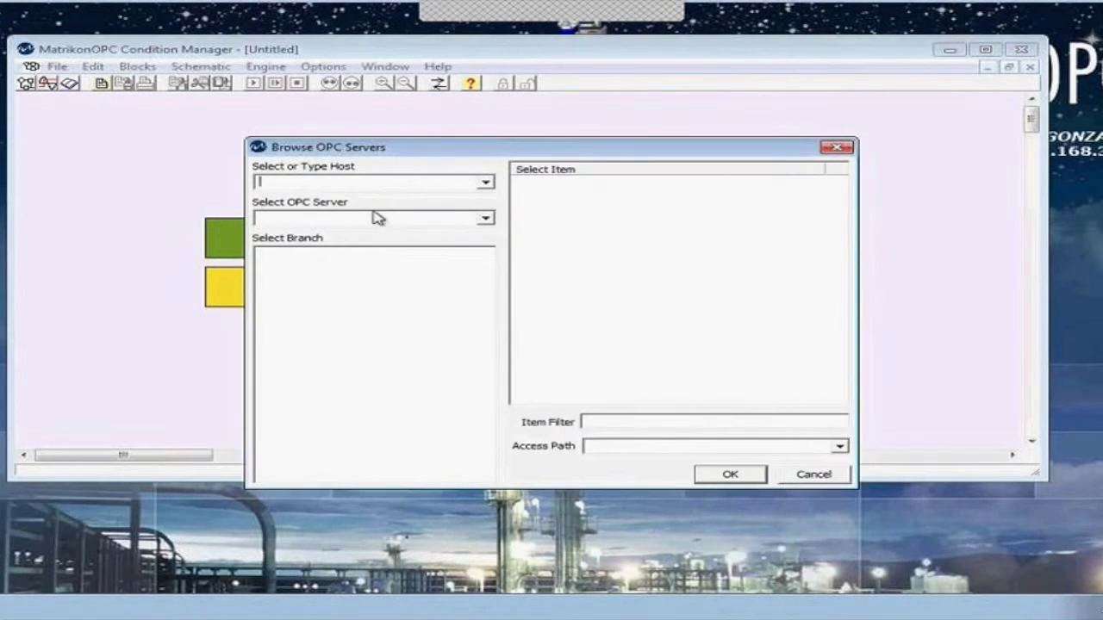
{"action": "left_click", "coordinate": [486, 183]}
{"action": "left_click", "coordinate": [284, 197]}
{"action": "left_click", "coordinate": [486, 218]}
{"action": "scroll", "coordinate": [344, 250], "scroll_direction": "down", "scroll_amount": 3}
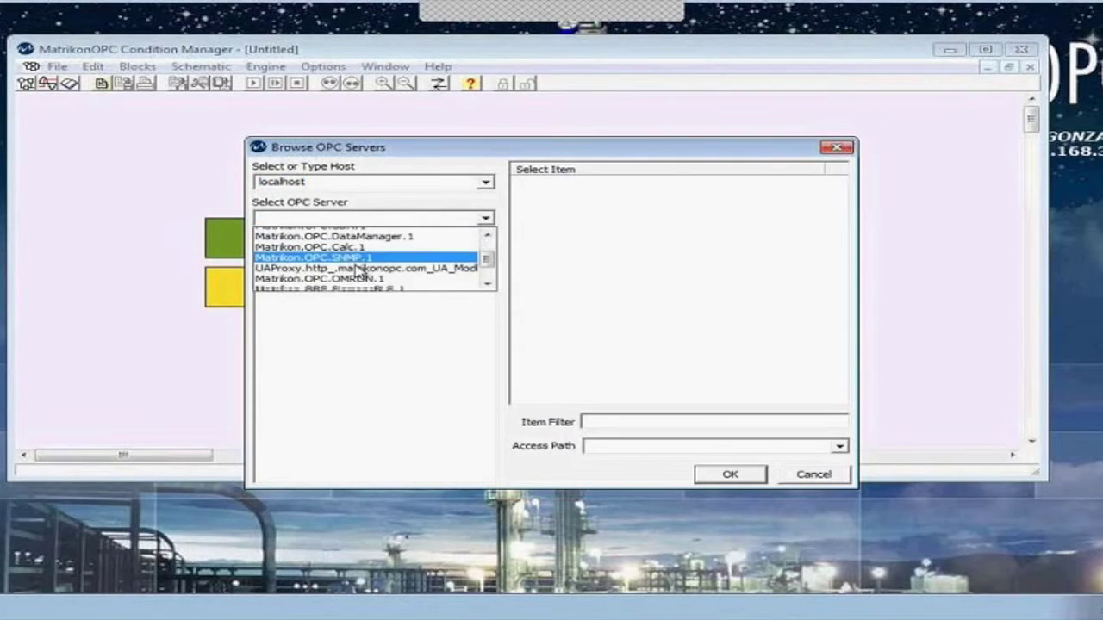
{"action": "left_click", "coordinate": [361, 276]}
Assign the Int2 item from the Bucket Brigade simulation branch to the lower OPC Read block and accept its properties.
{"action": "double_click", "coordinate": [349, 255]}
{"action": "left_click", "coordinate": [355, 267]}
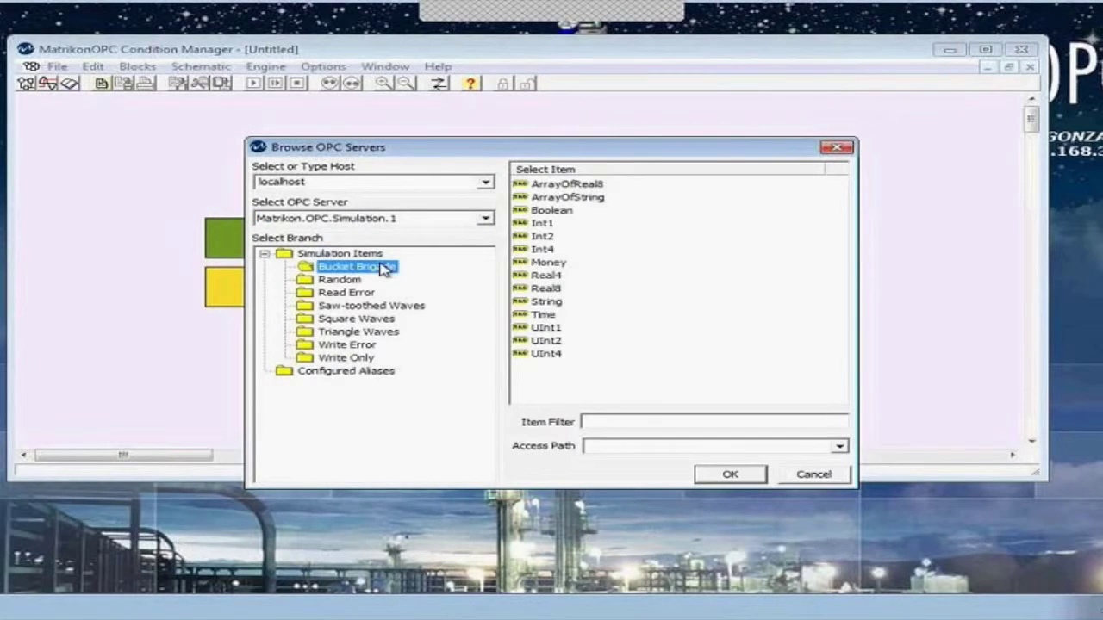
{"action": "left_click", "coordinate": [538, 236]}
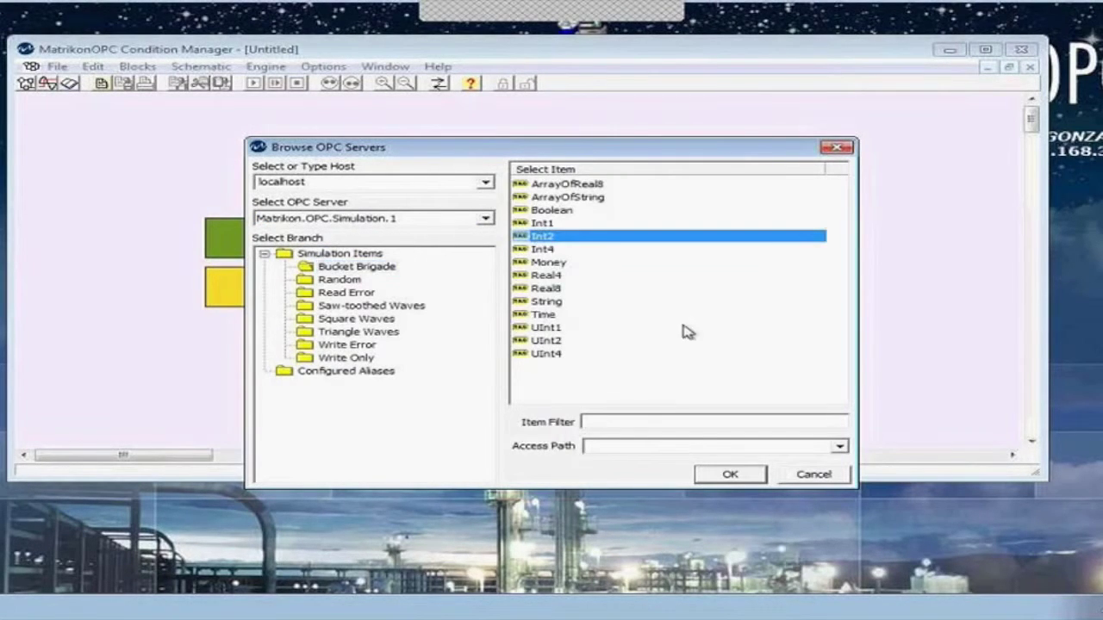
{"action": "left_click", "coordinate": [732, 474]}
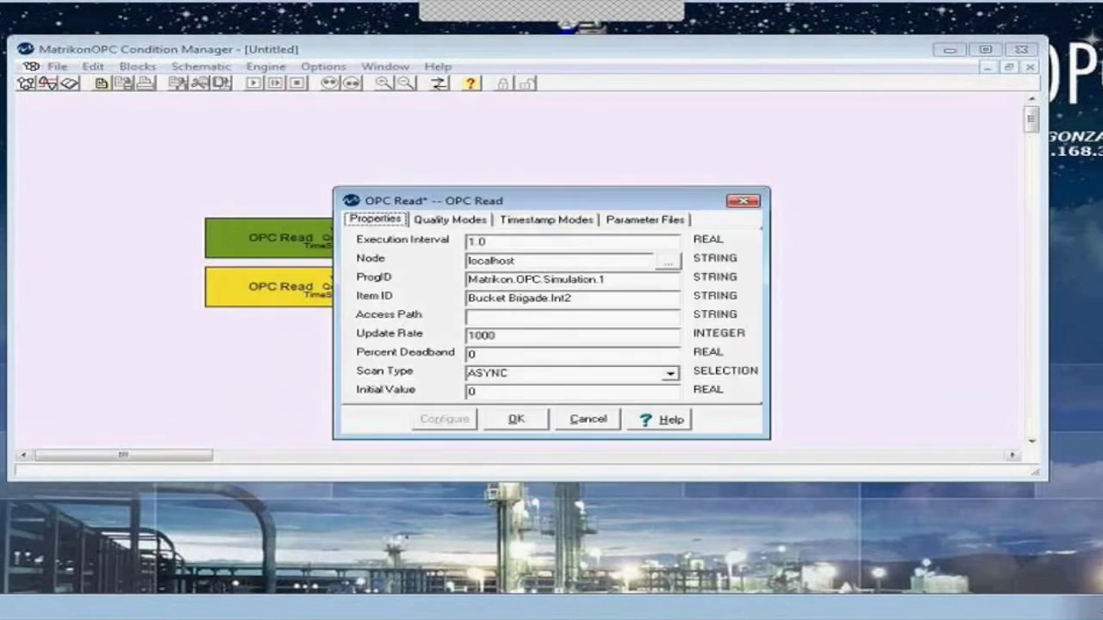
{"action": "left_click", "coordinate": [516, 420]}
Add a Summer block from the Operators category and position it to the right of the two OPC Read blocks.
{"action": "left_click", "coordinate": [137, 67]}
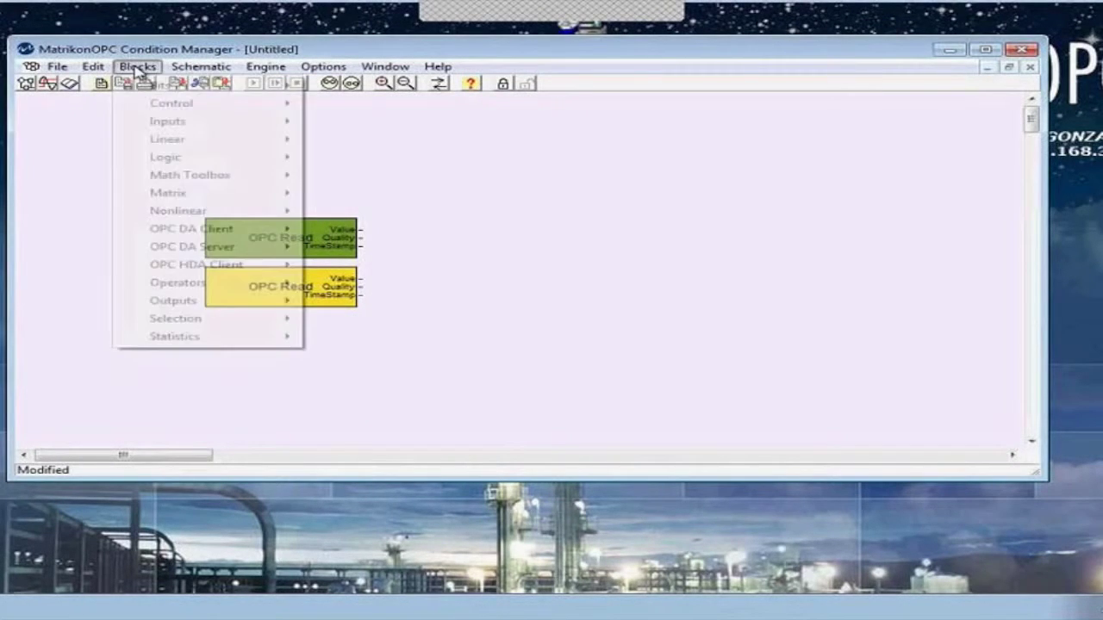
{"action": "mouse_move", "coordinate": [265, 123]}
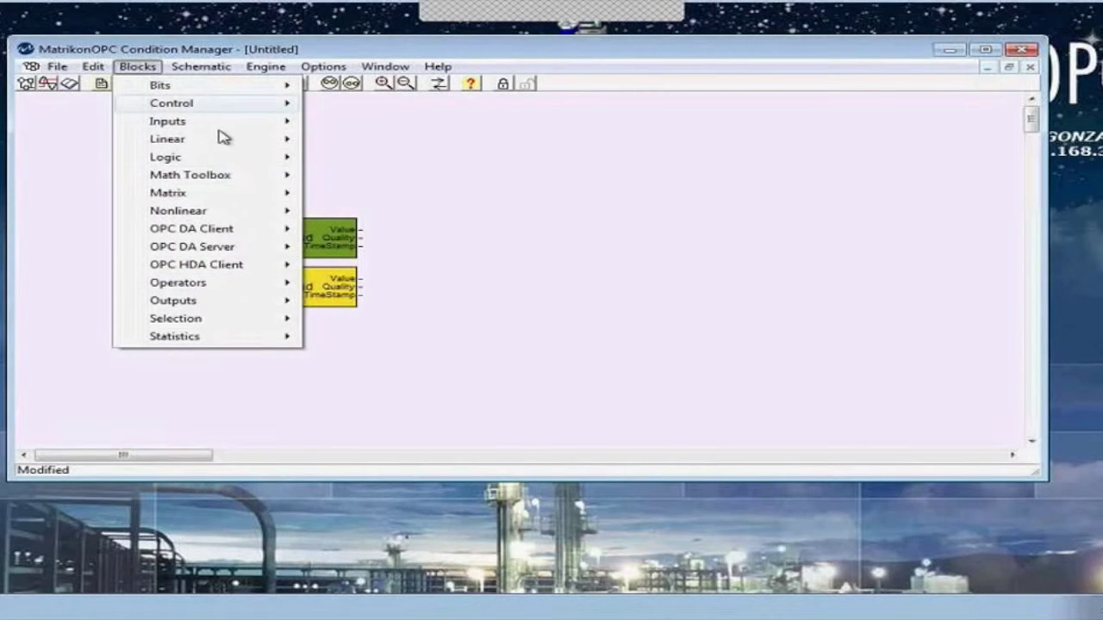
{"action": "mouse_move", "coordinate": [260, 234]}
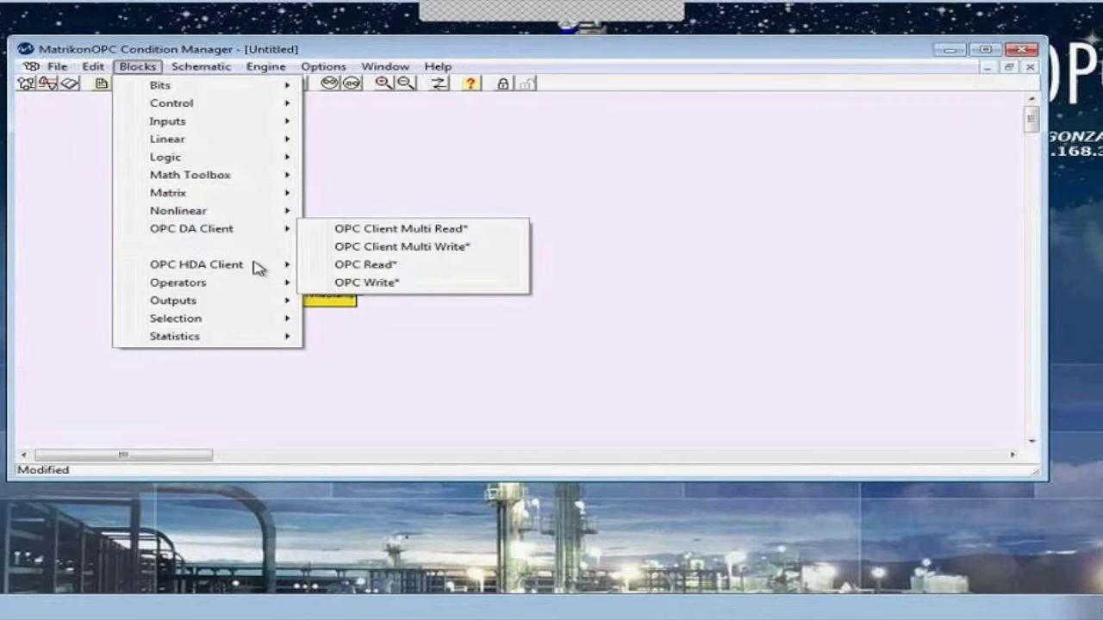
{"action": "mouse_move", "coordinate": [289, 283]}
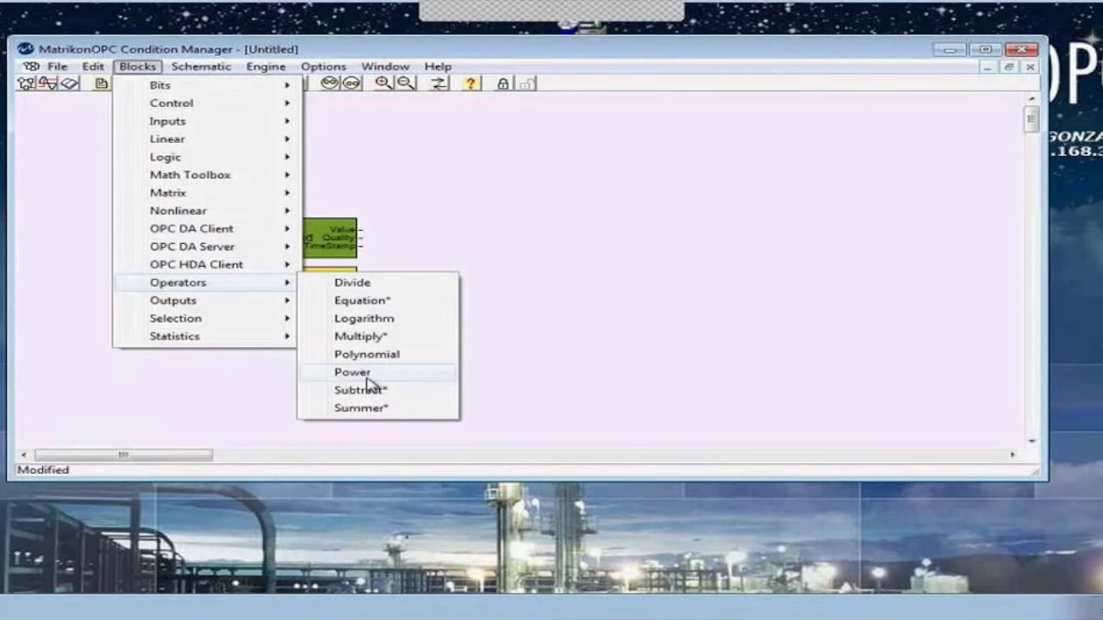
{"action": "left_click", "coordinate": [378, 410]}
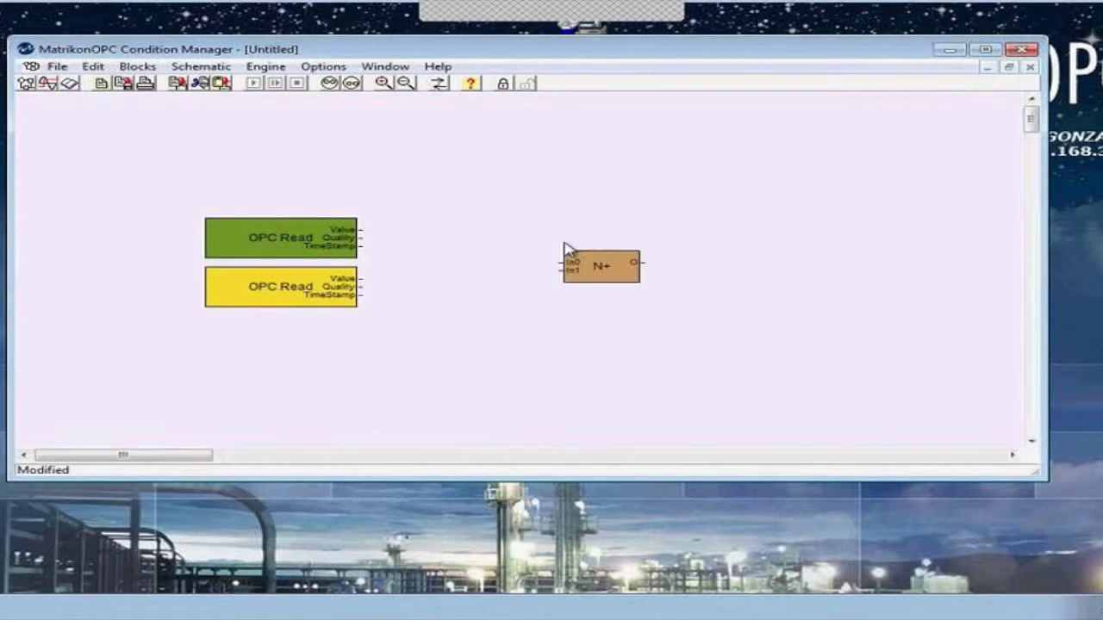
{"action": "left_click", "coordinate": [581, 263]}
{"action": "left_click_drag", "start_coordinate": [580, 264], "coordinate": [646, 280]}
{"action": "left_click", "coordinate": [595, 209]}
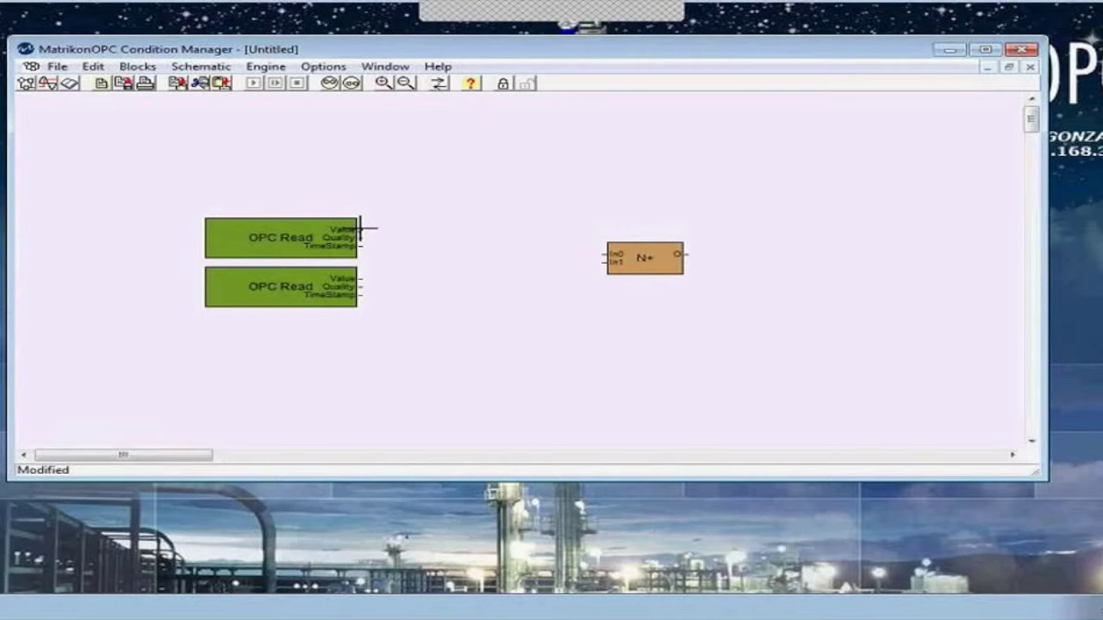
Wire the upper OPC Read block's Value output to the Summer block's In0 and the lower block's Value output to In1.
{"action": "left_click_drag", "start_coordinate": [360, 229], "coordinate": [558, 227]}
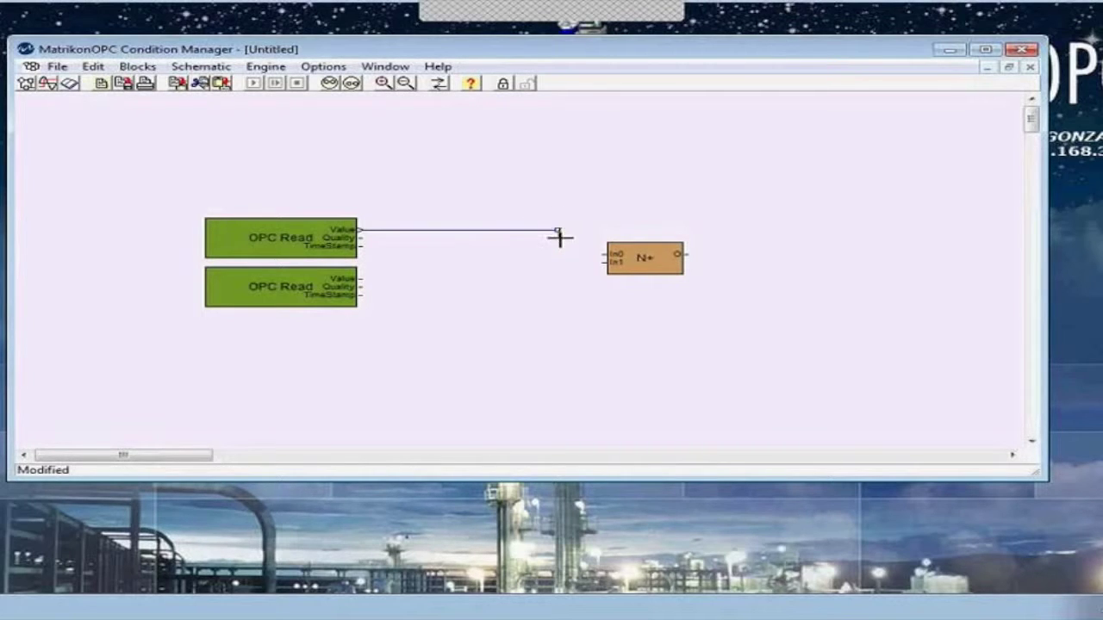
{"action": "left_click_drag", "start_coordinate": [558, 255], "coordinate": [578, 255]}
{"action": "left_click_drag", "start_coordinate": [584, 254], "coordinate": [603, 254]}
{"action": "left_click", "coordinate": [362, 279]}
{"action": "left_click_drag", "start_coordinate": [362, 279], "coordinate": [607, 262]}
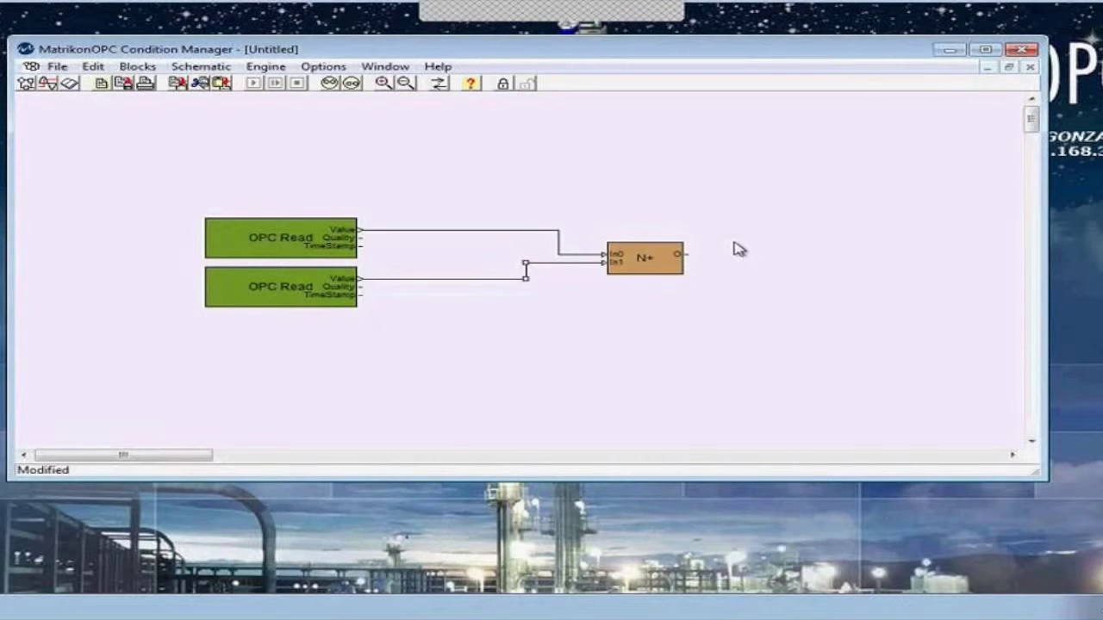
Add an OPC Write block from the OPC DA Client category beyond the Summer block and connect the Summer output to its Value input.
{"action": "left_click", "coordinate": [148, 67]}
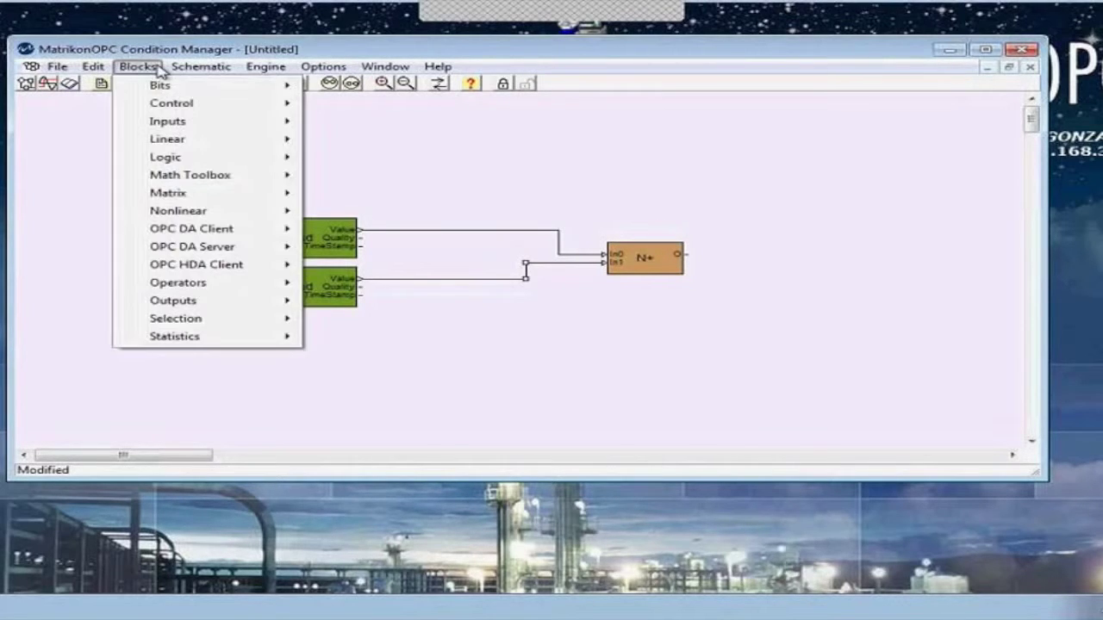
{"action": "mouse_move", "coordinate": [239, 228]}
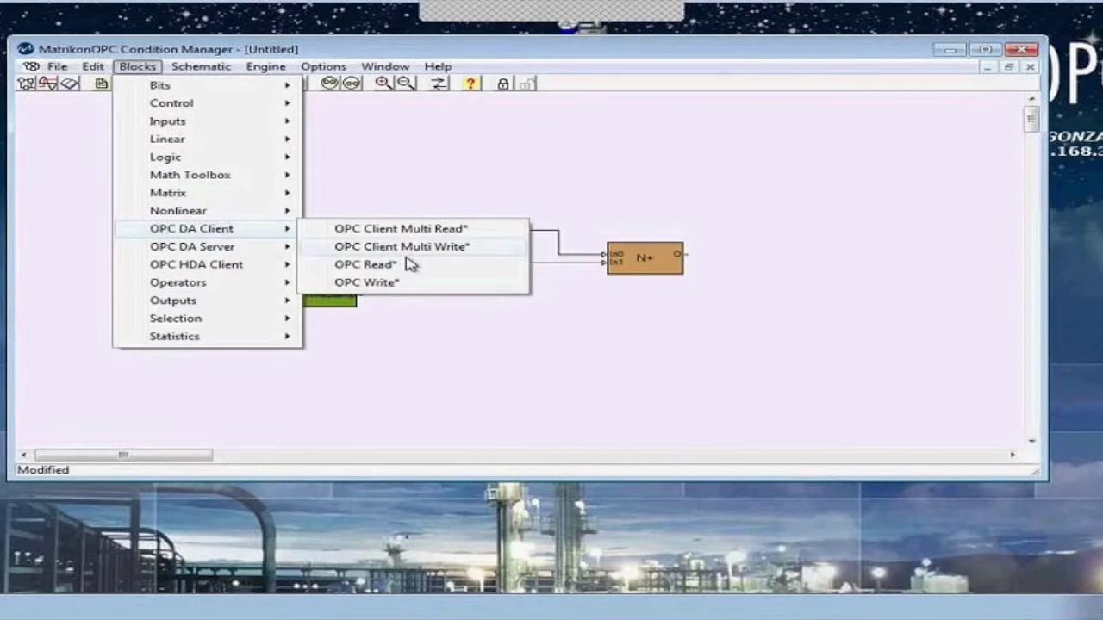
{"action": "left_click", "coordinate": [374, 284]}
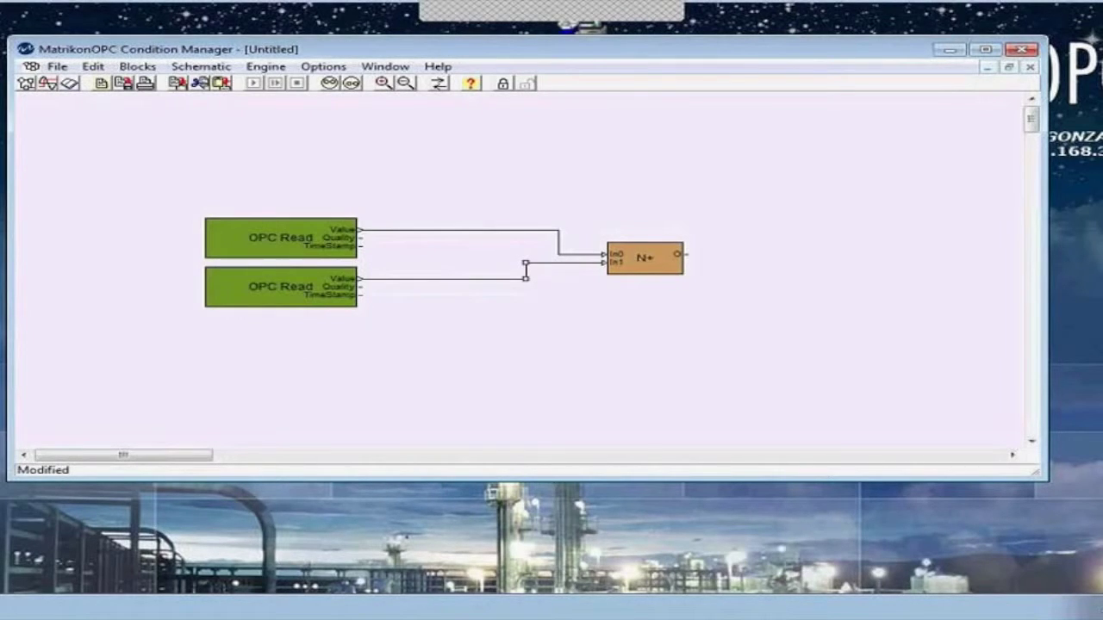
{"action": "left_click", "coordinate": [819, 260]}
{"action": "mouse_move", "coordinate": [867, 270]}
{"action": "left_mouse_down"}
{"action": "mouse_move", "coordinate": [854, 262]}
{"action": "mouse_move", "coordinate": [861, 266]}
{"action": "left_mouse_up"}
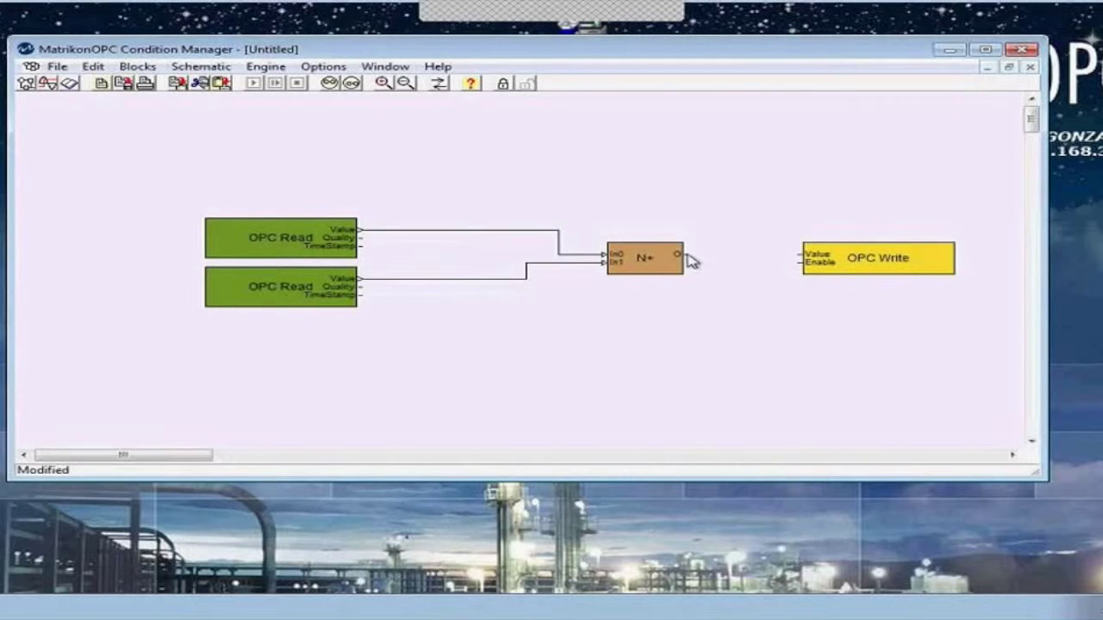
{"action": "left_click_drag", "start_coordinate": [685, 253], "coordinate": [797, 254]}
Point the OPC Write block to the Matrikon.OPC.Simulation.1 server on localhost.
{"action": "double_click", "coordinate": [874, 265]}
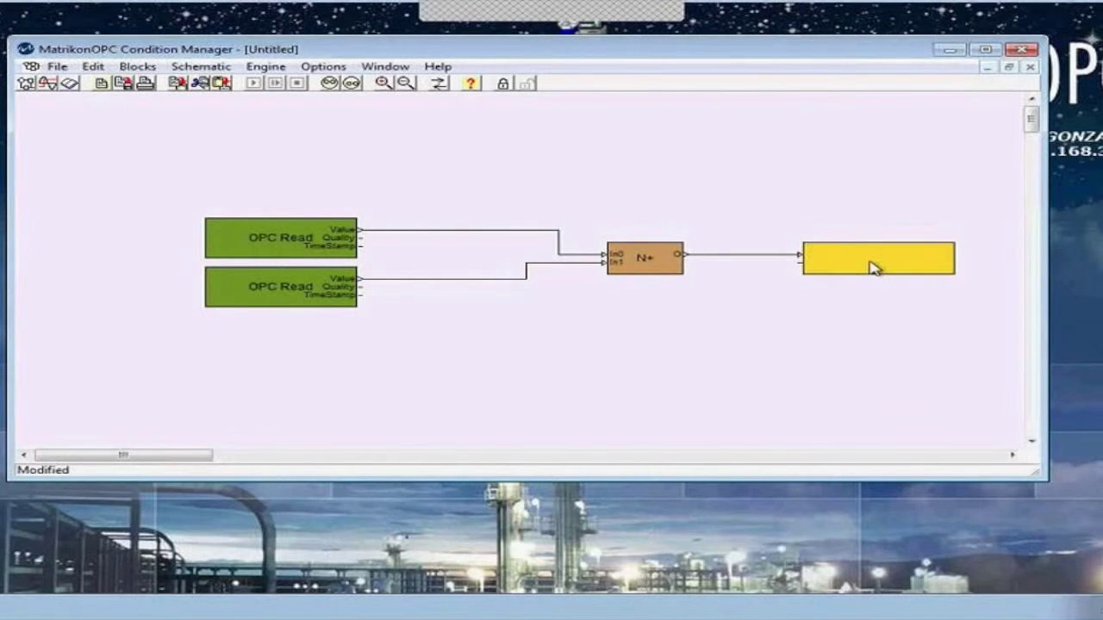
{"action": "left_click", "coordinate": [670, 270]}
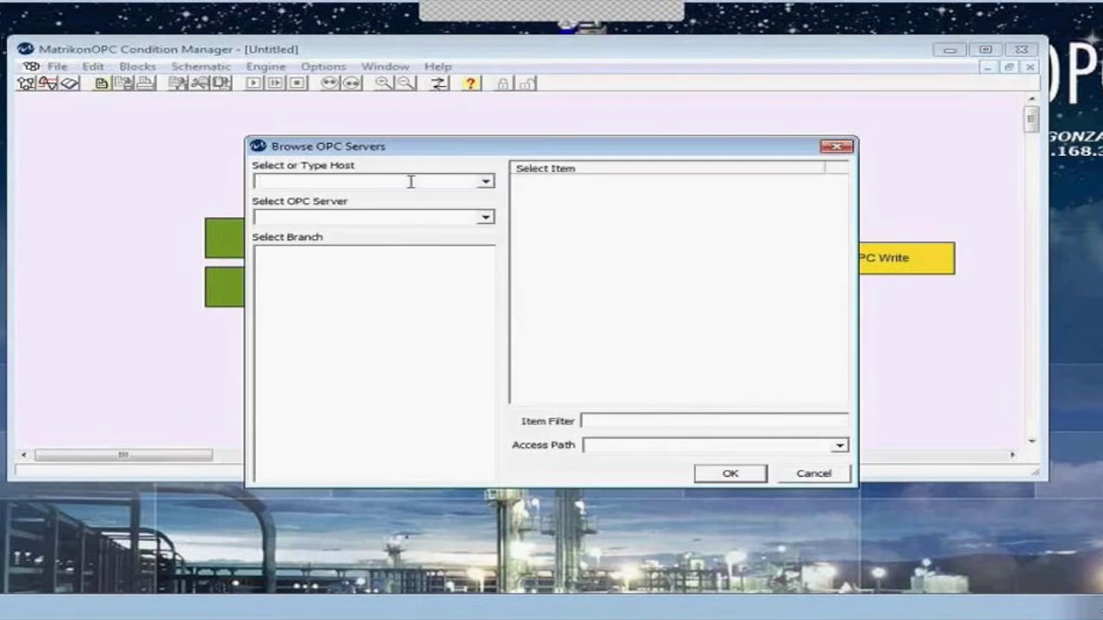
{"action": "left_click", "coordinate": [471, 184]}
{"action": "left_click", "coordinate": [310, 193]}
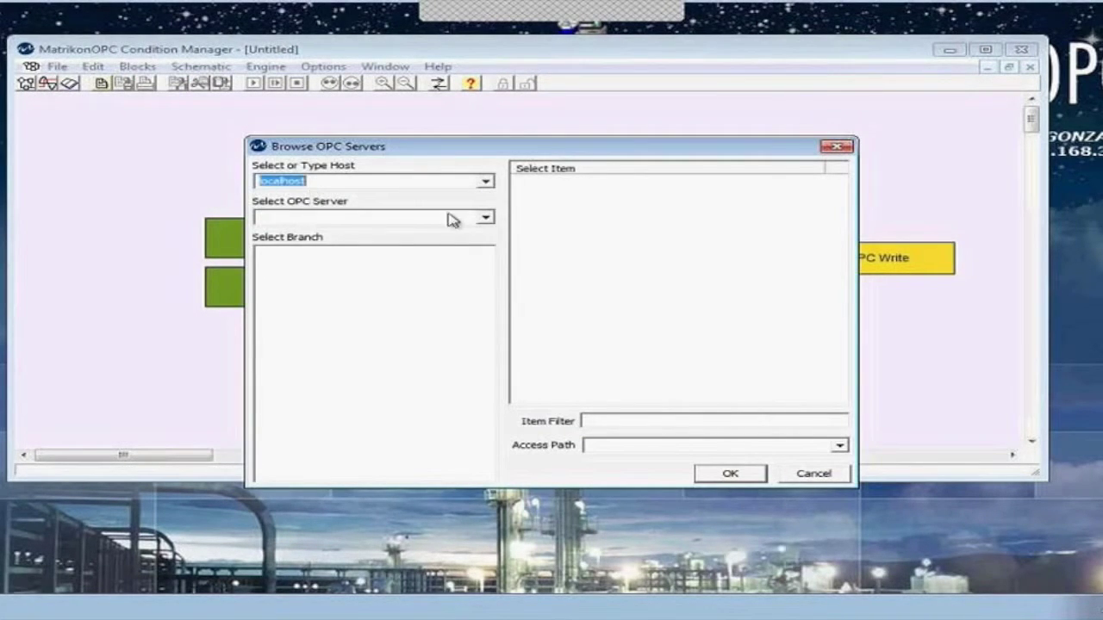
{"action": "left_click", "coordinate": [484, 221]}
{"action": "scroll", "coordinate": [343, 274], "scroll_direction": "down", "scroll_amount": 2}
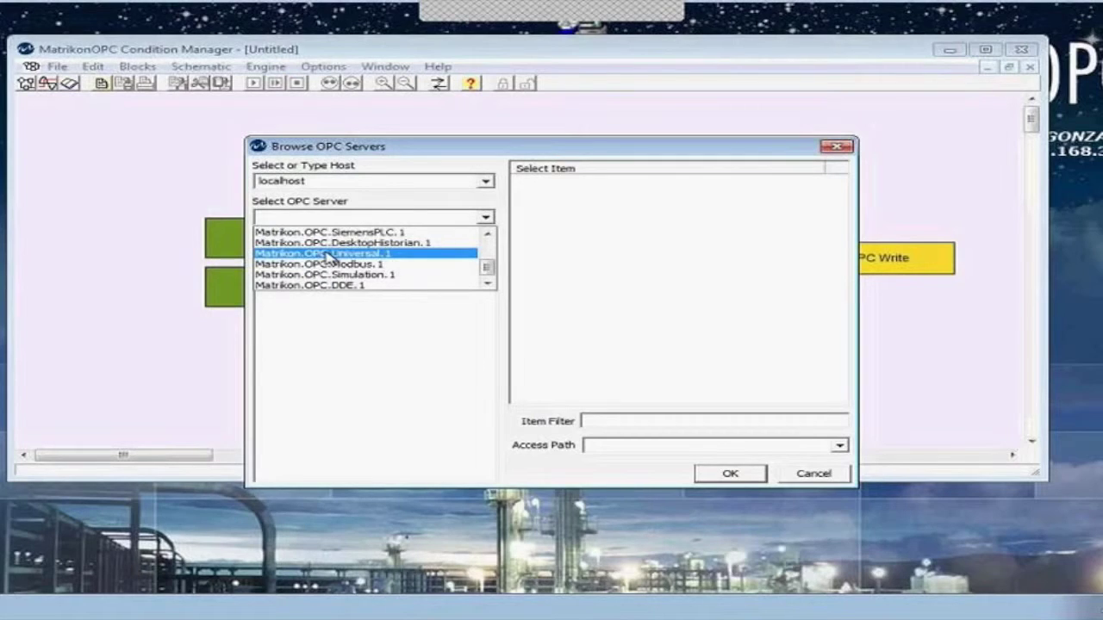
{"action": "left_click", "coordinate": [343, 276]}
Browse to the Bucket Brigade branch under Simulation Items for the OPC Write block.
{"action": "left_click", "coordinate": [338, 254]}
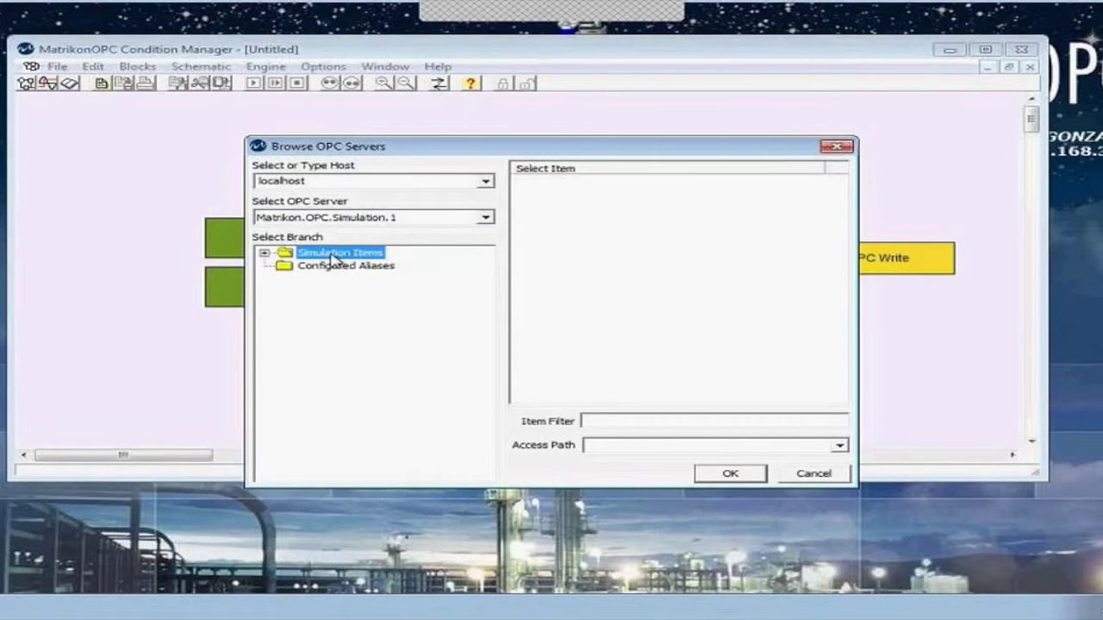
{"action": "left_click", "coordinate": [267, 252]}
{"action": "left_click", "coordinate": [310, 267]}
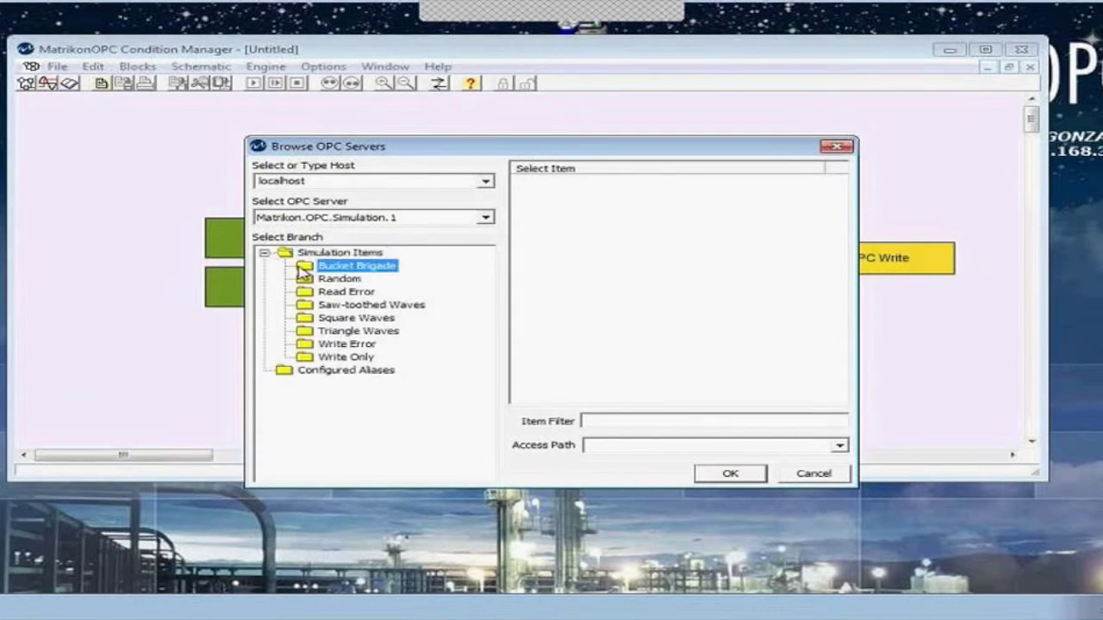